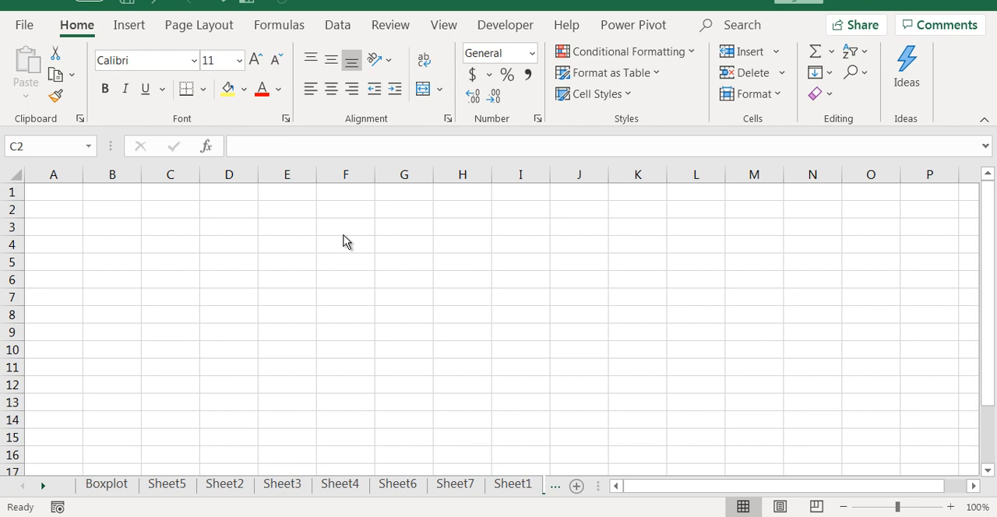
- Enter the label Target in D4 and the value 100 in E4
left_click(342, 237)
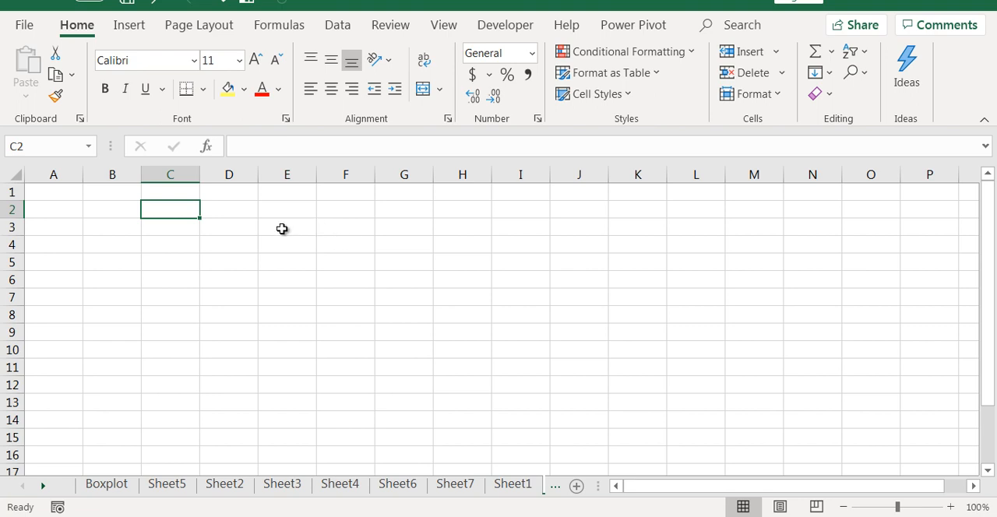
left_click(234, 240)
type("Target")
key("Tab")
type("100")
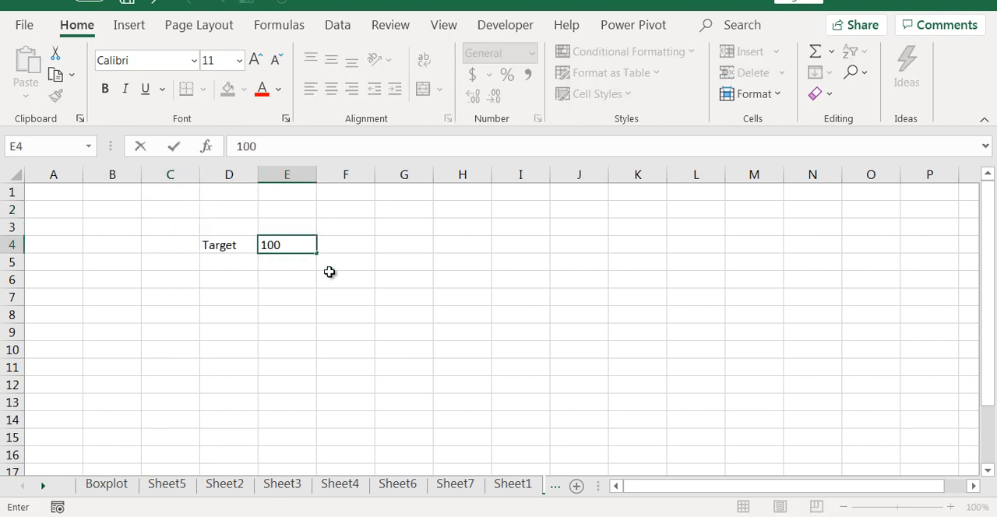
key("Return")
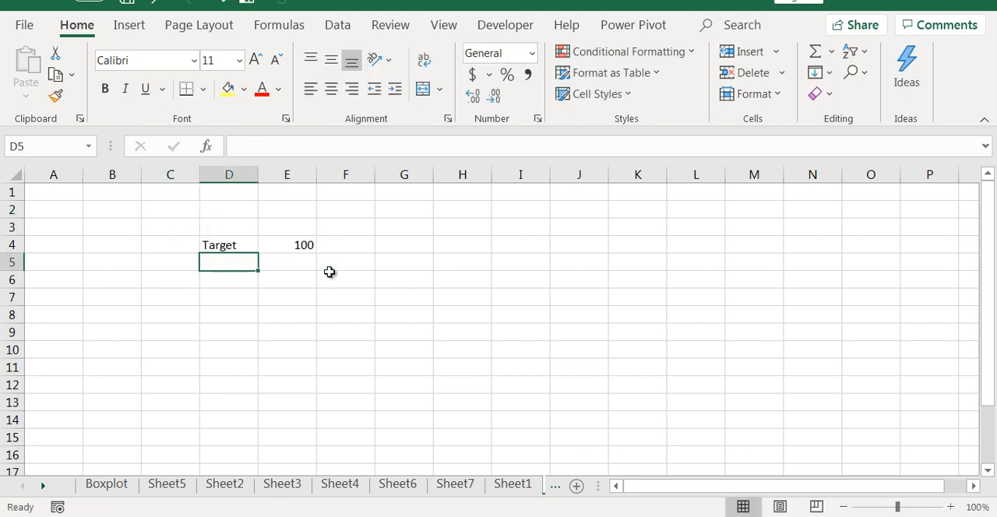
- Enter the label Achievement in D5 with 90 in E5, and fit column D's width to its text
type("Achievement")
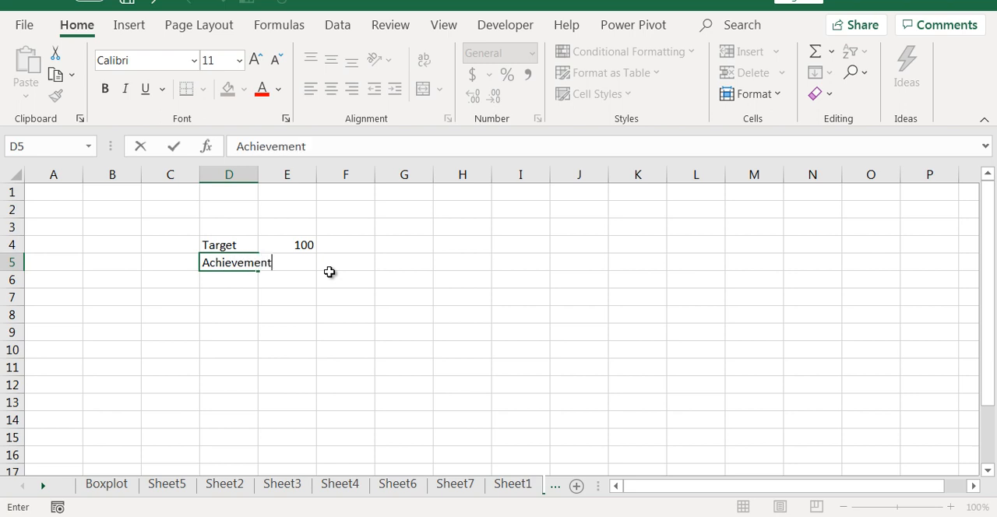
key("Tab")
type("90")
key("Tab")
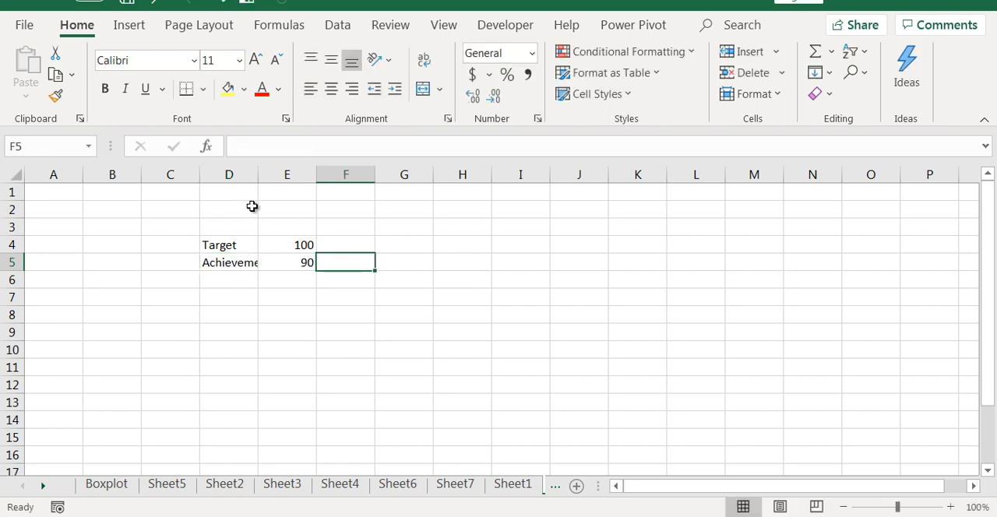
double_click(257, 174)
- Copy the Achievement label from D5 to D7 and extend it to "Achievement %"
key("Left")
key("Left")
key("Down")
key("Down")
key("Up")
key("Up")
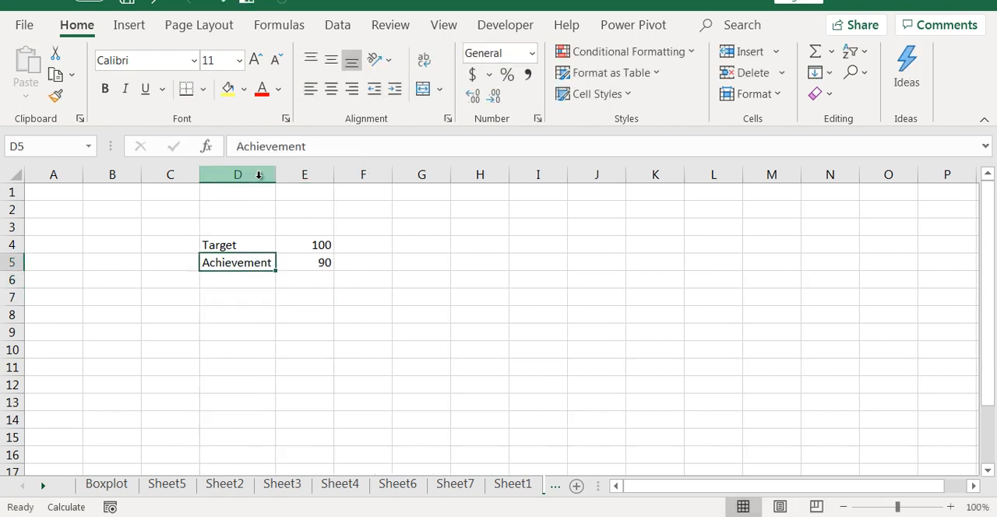
key("ctrl+c")
key("Down")
key("Down")
key("Return")
key("F3")
key("Escape")
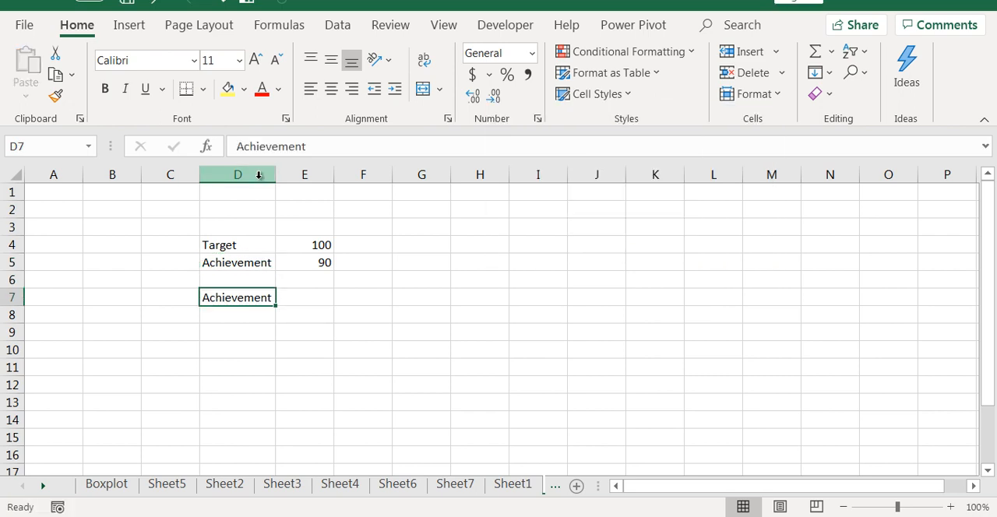
key("F2")
key("Tab")
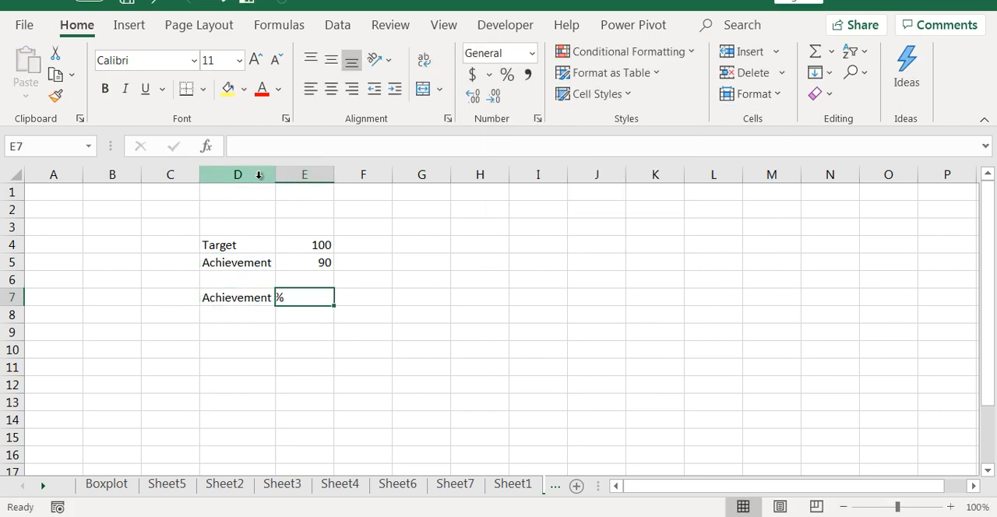
- Calculate the achievement percentage in E7 with the formula =E5/E4
type("=")
key("Up")
key("Up")
type("/")
key("Up")
key("Up")
key("Up")
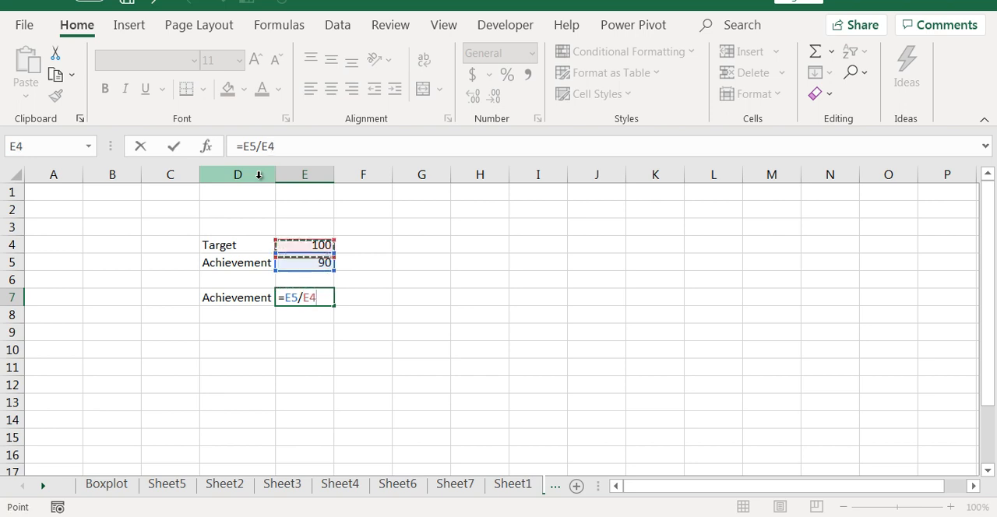
key("Return")
- Label D8 as Target, calculate the target's percentage in E8, and show E7:E8 in percentage format
key("Up")
key("Right")
key("Left")
key("Down")
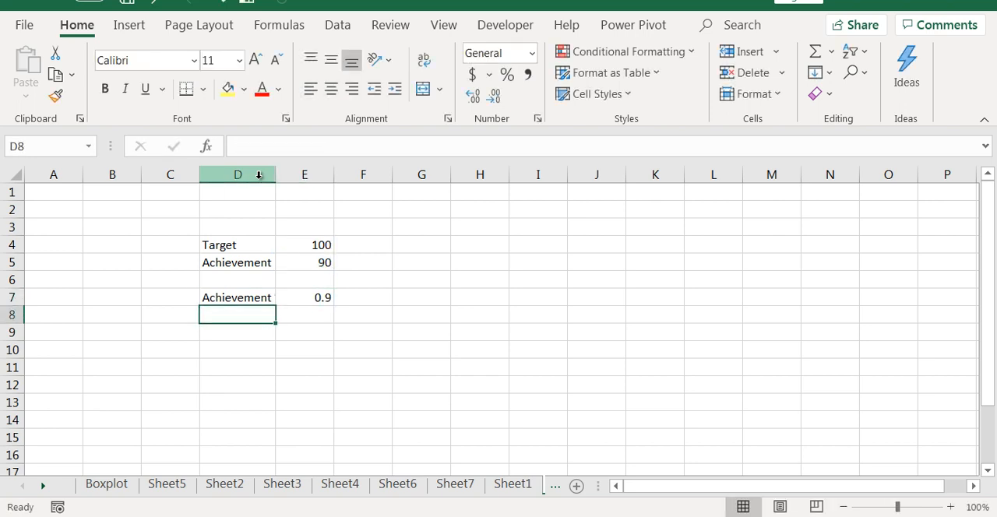
type("Target")
key("Tab")
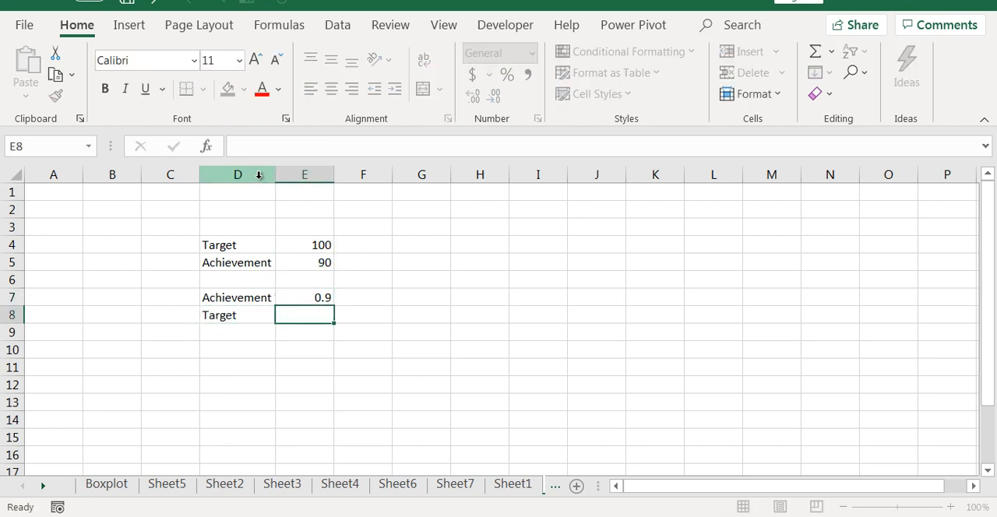
type("=")
key("Up")
key("Up")
key("Up")
key("Up")
type("/")
key("Up")
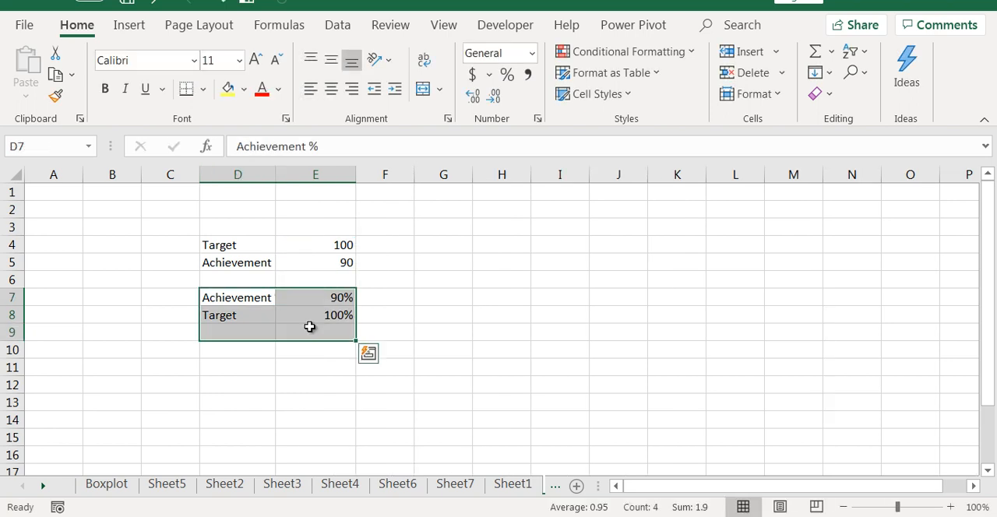
left_click(535, 365)
- Insert a 2-D clustered column chart from the percentage data in D7:E8
left_click_drag(240, 296, 323, 312)
left_click(131, 26)
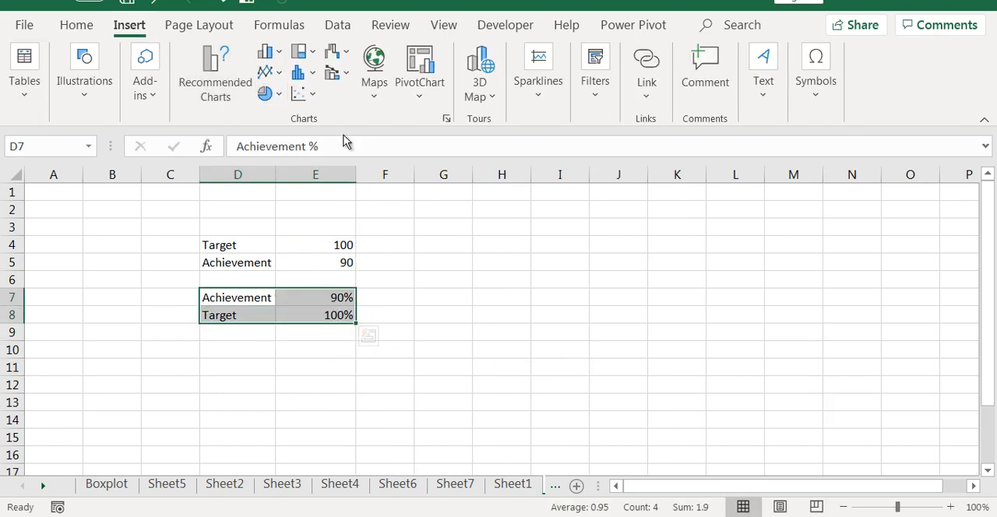
left_click(274, 54)
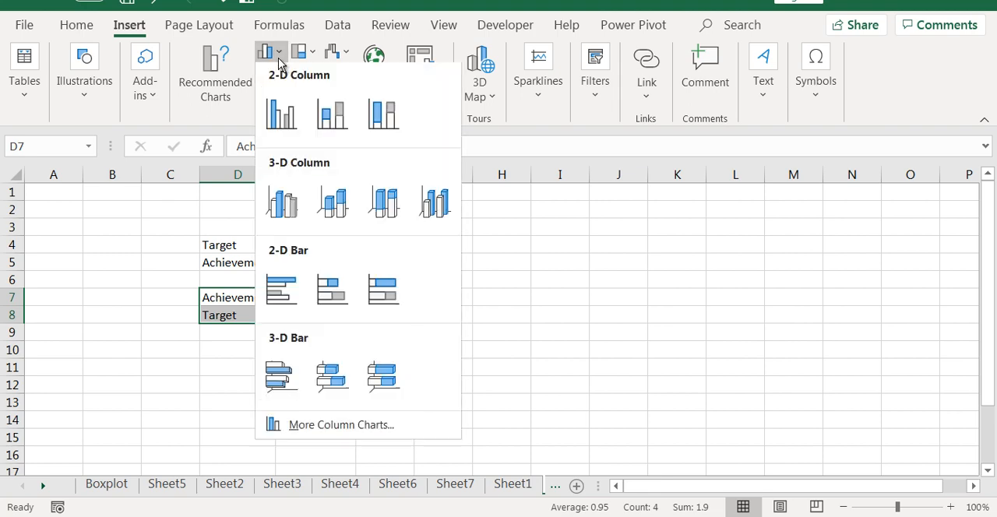
left_click(282, 117)
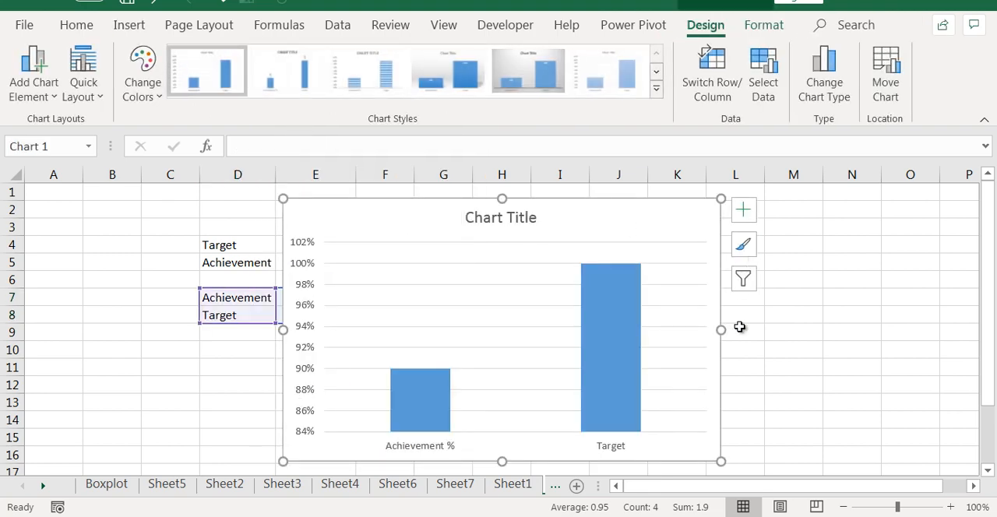
- Move the chart to the right of the data and switch its rows and columns to make two separate series
left_click(808, 387)
left_click_drag(618, 207, 745, 200)
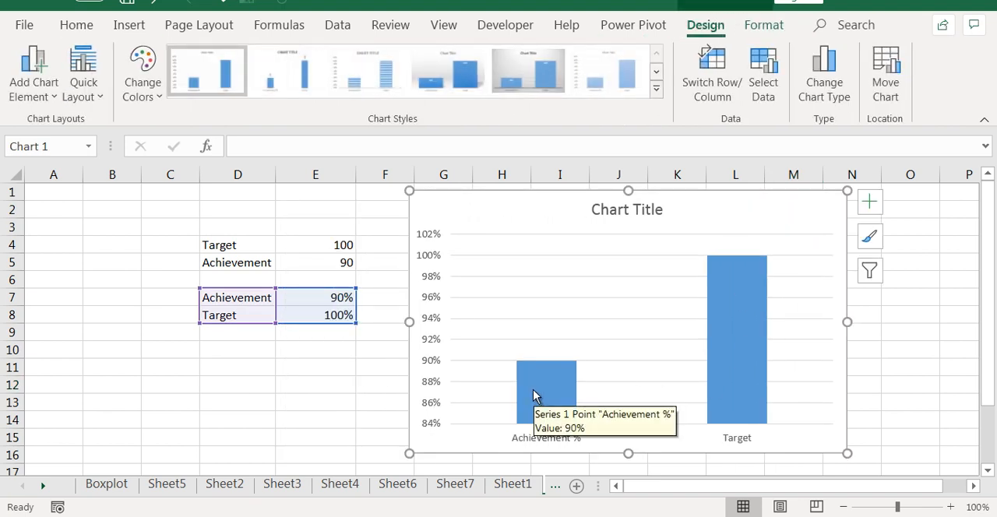
left_click(743, 355)
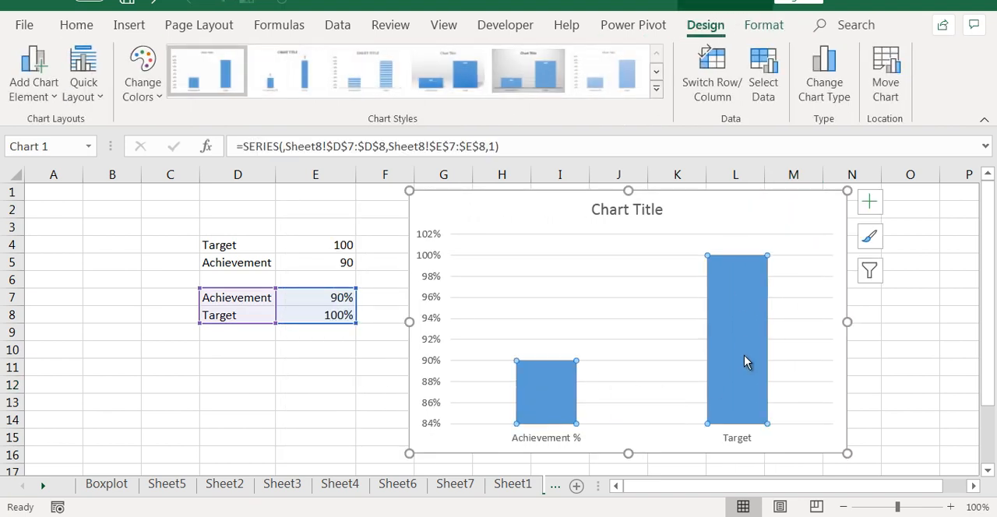
left_click(711, 76)
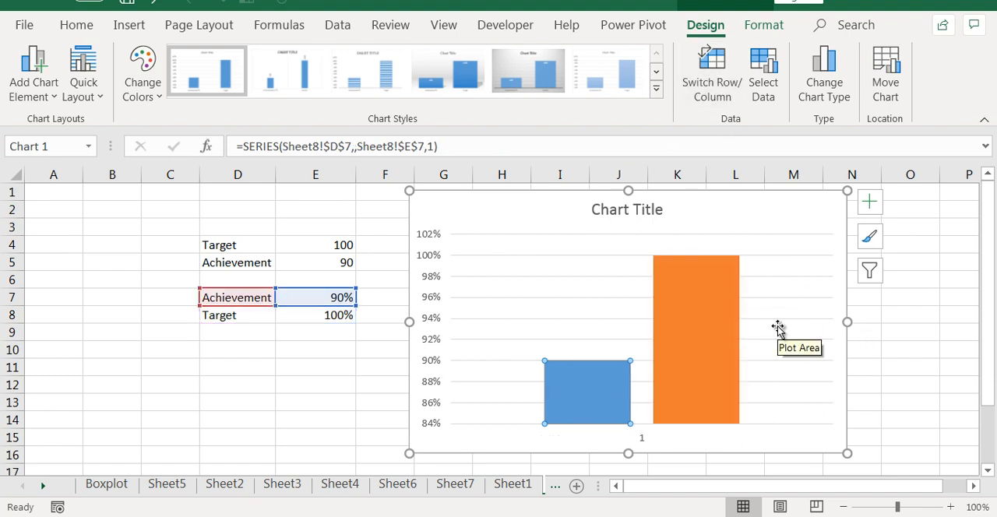
- Plot the Target series on the secondary axis
left_click(709, 328)
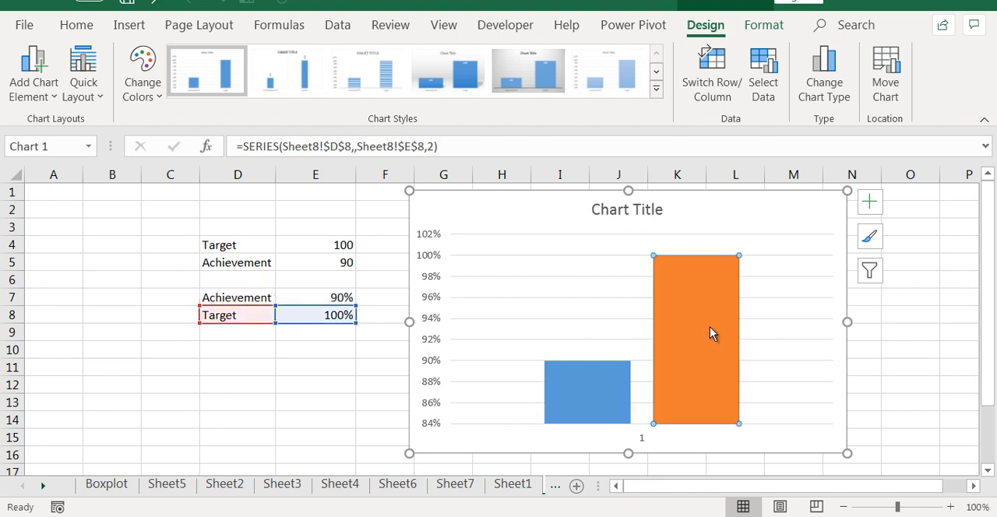
right_click(709, 326)
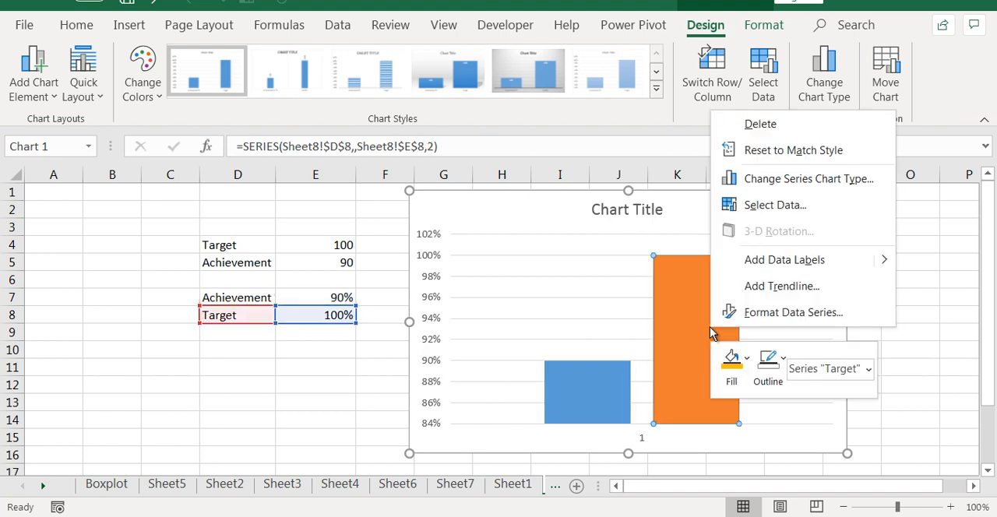
left_click(782, 312)
left_click(783, 355)
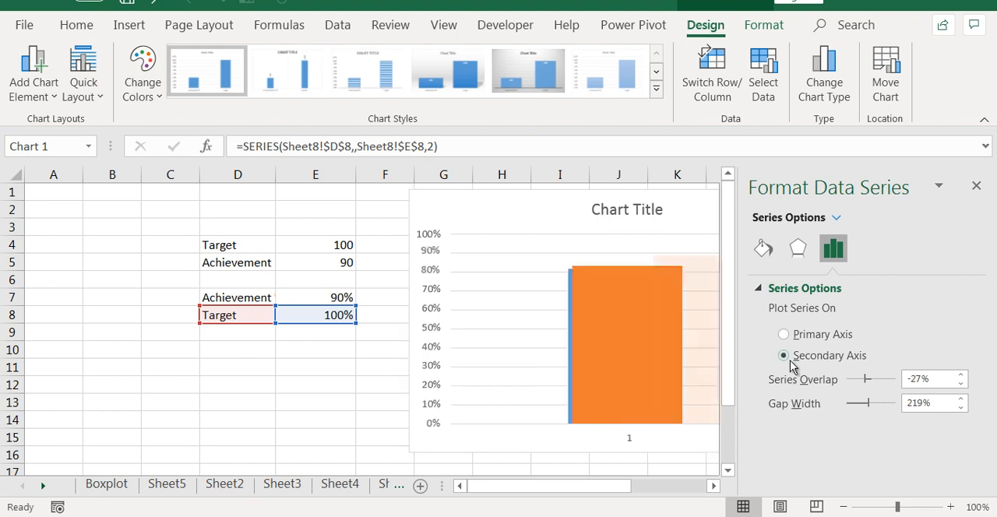
left_click(976, 186)
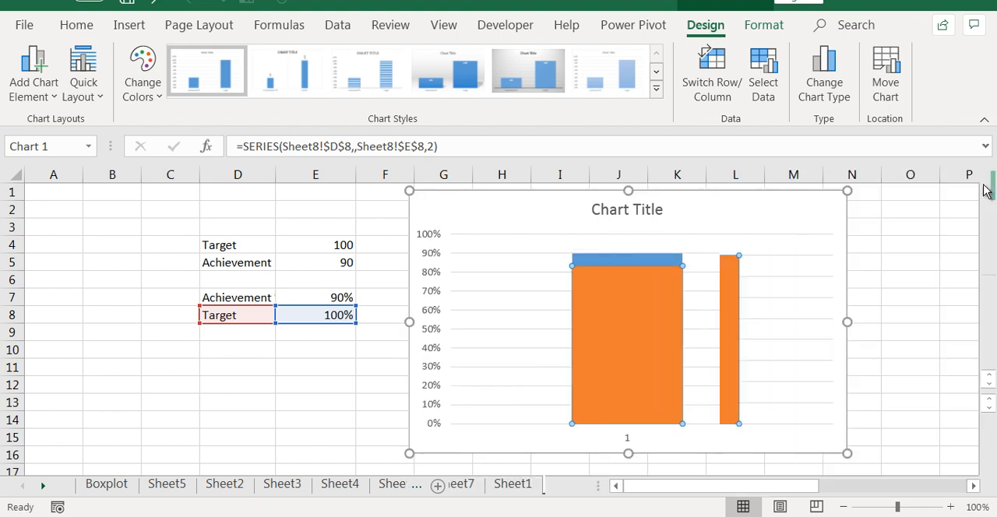
left_click(899, 326)
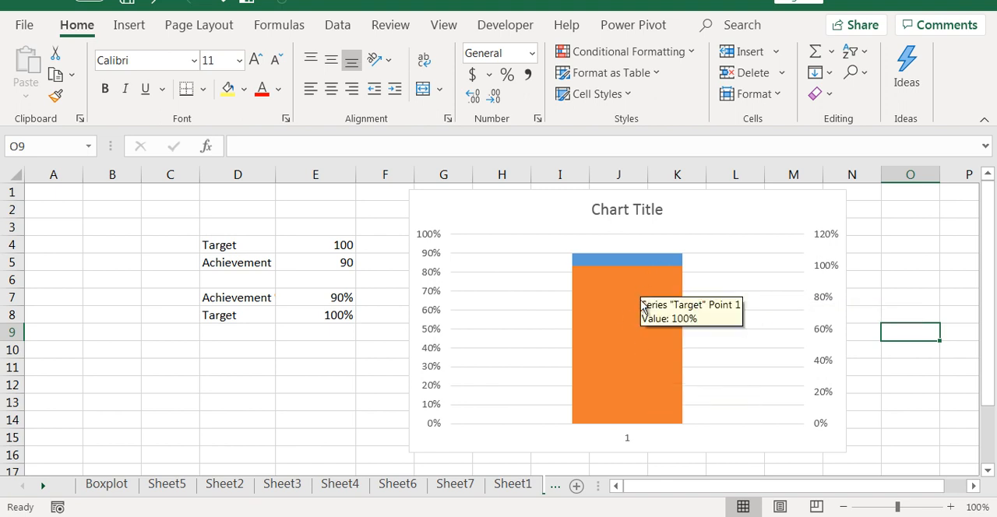
- Compare the scales of the two vertical axes and check the primary axis's minimum and maximum bounds
mouse_move(631, 325)
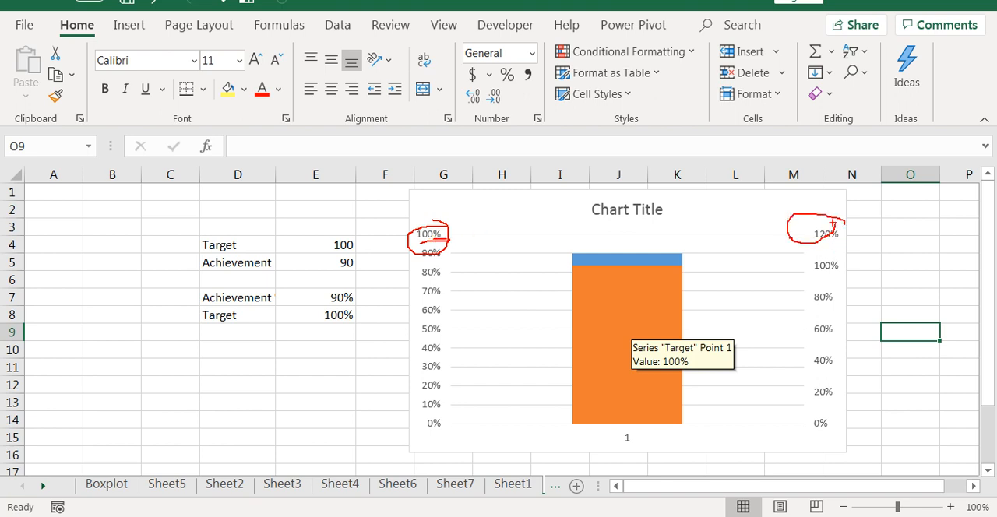
key("Escape")
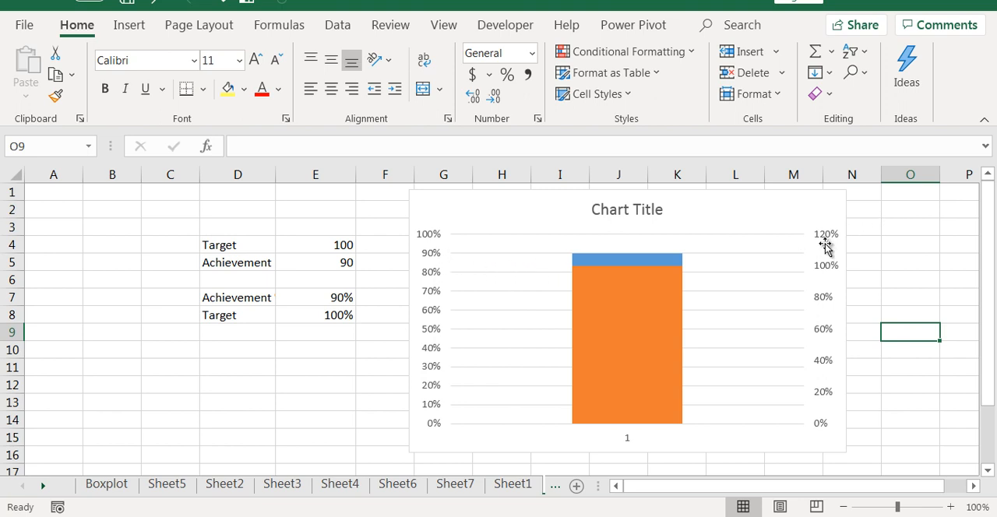
right_click(438, 296)
left_click(508, 281)
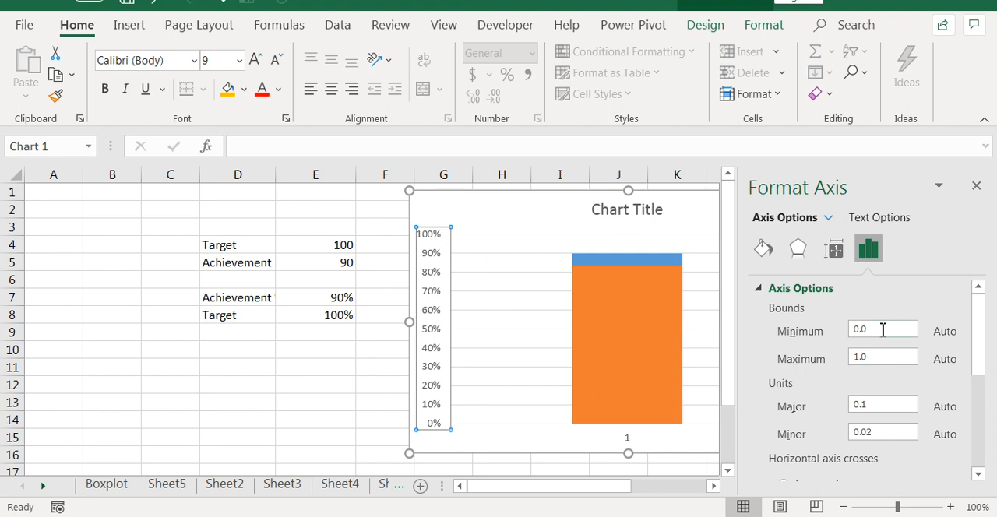
left_click(975, 185)
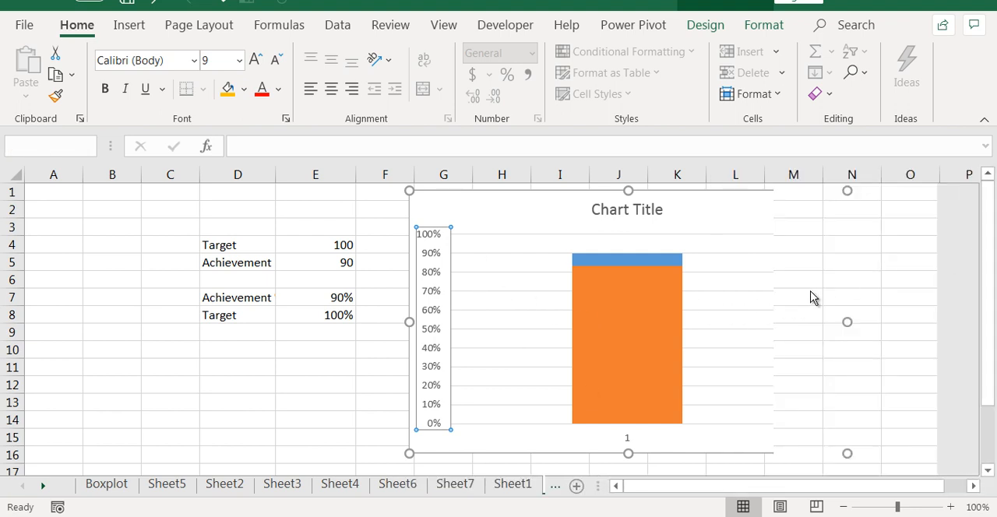
- Set the secondary vertical axis's maximum bound to 1 so that it ends at 100%
right_click(832, 269)
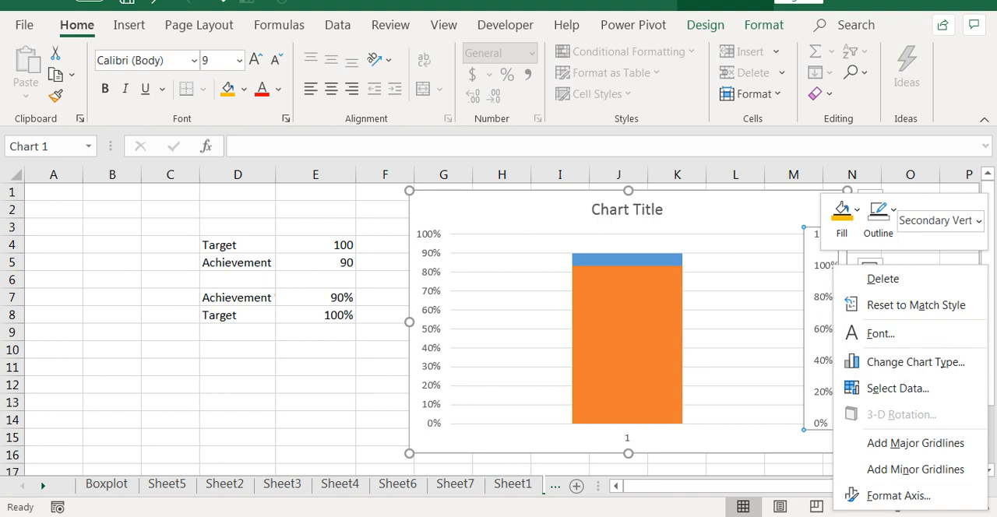
left_click(857, 496)
left_click(879, 360)
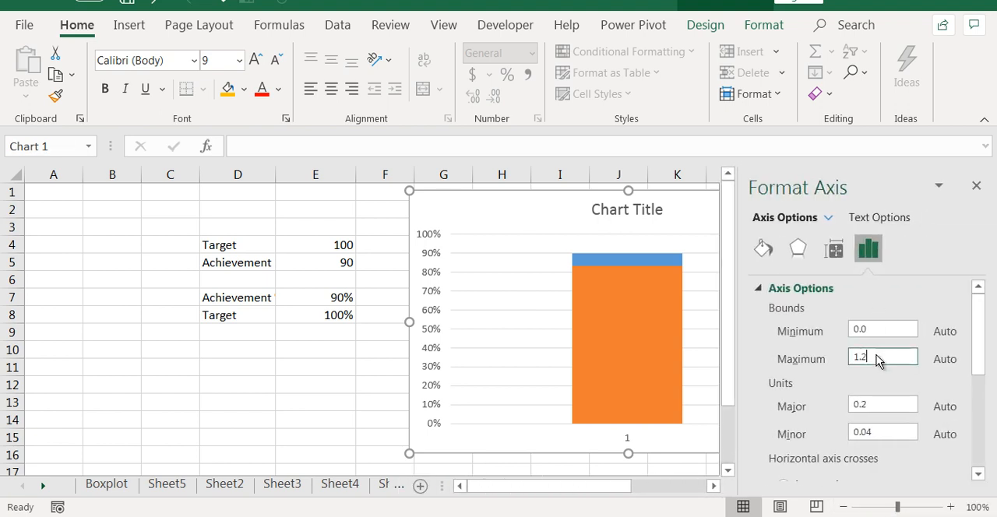
key("BackSpace")
key("BackSpace")
left_click(976, 186)
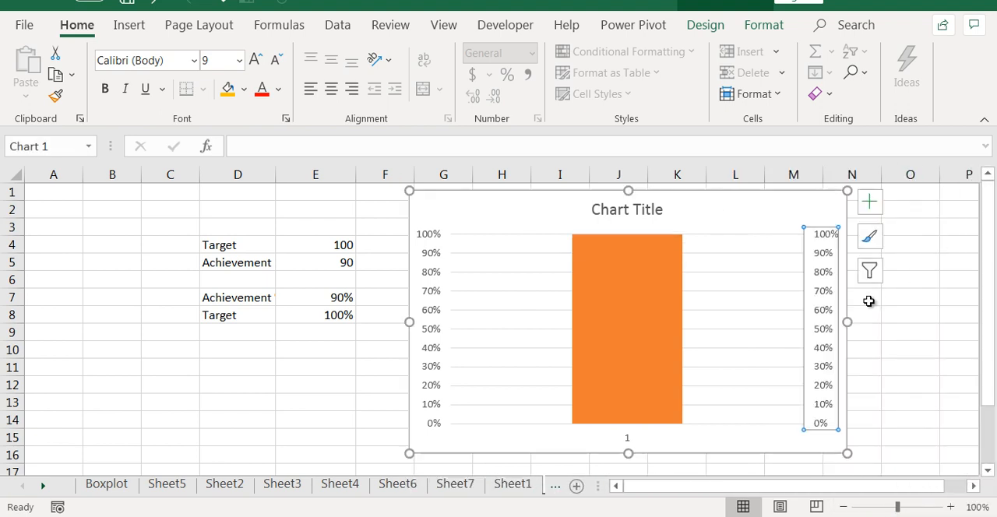
left_click(921, 316)
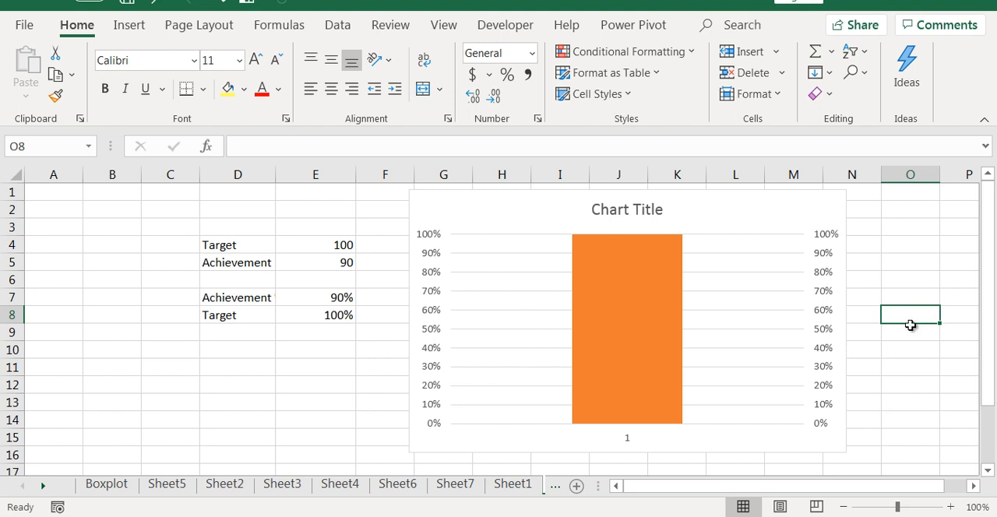
- Set the Target series' column to No Fill
left_click(656, 325)
right_click(655, 325)
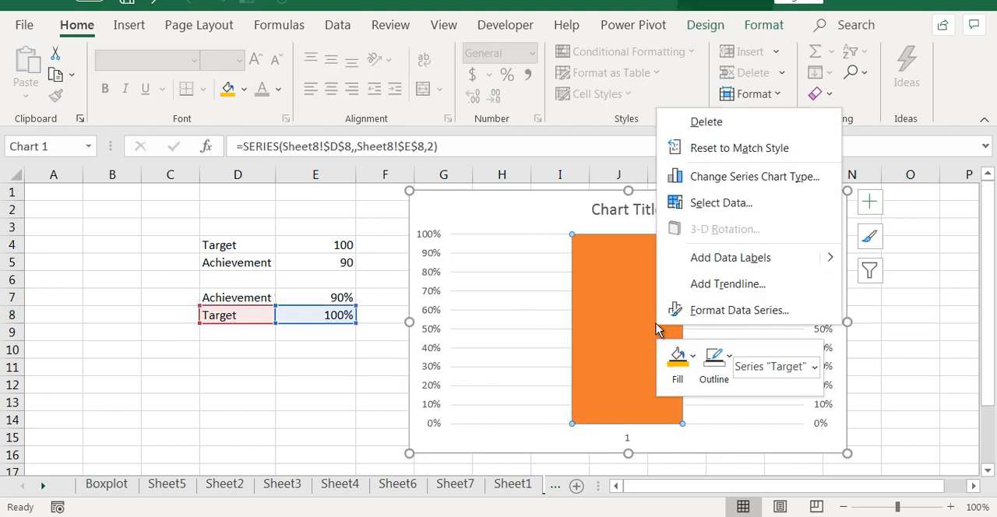
left_click(694, 361)
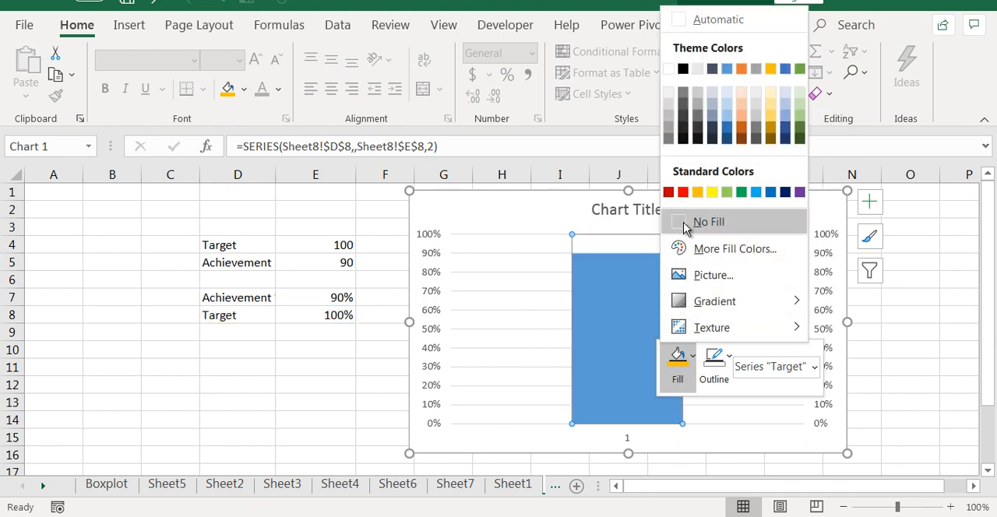
left_click(685, 221)
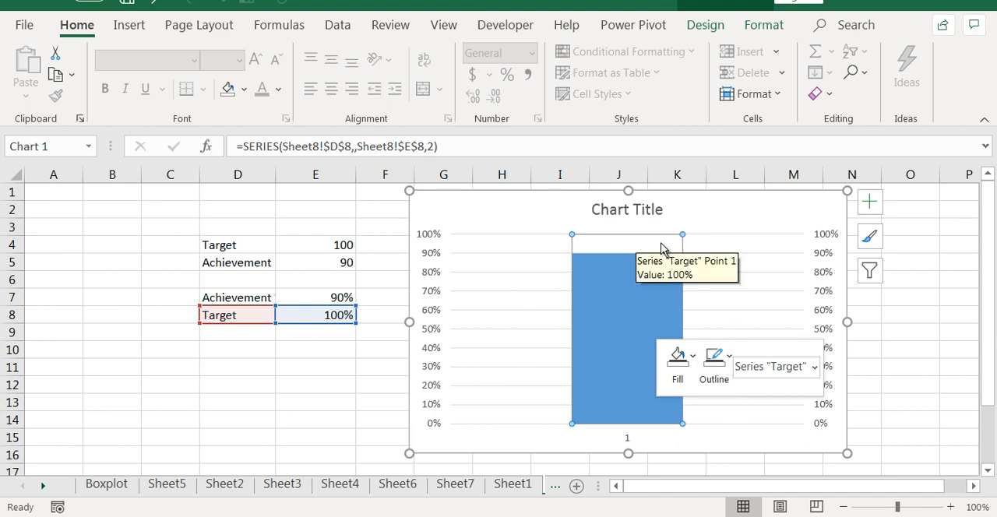
- Give the Target series' column a blue outline matching the achievement column's color
left_click(729, 358)
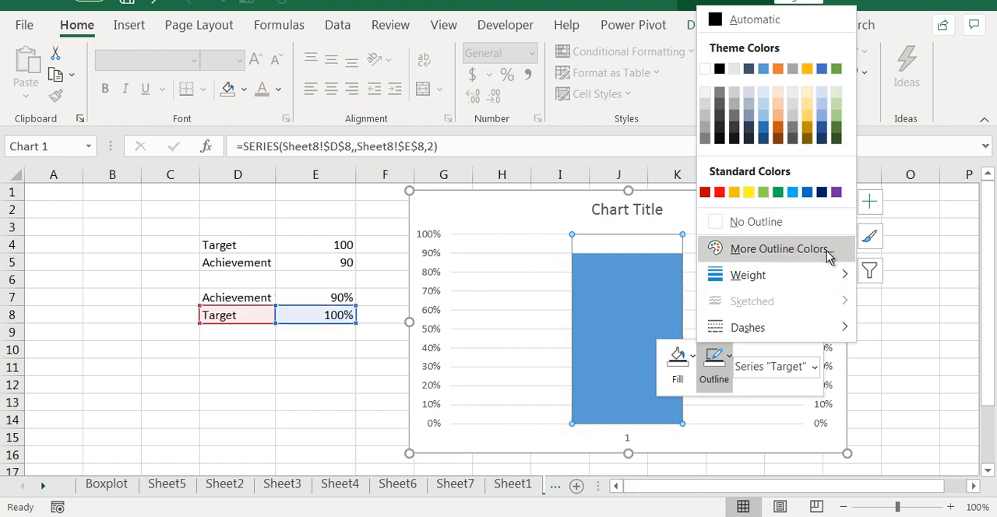
left_click(722, 370)
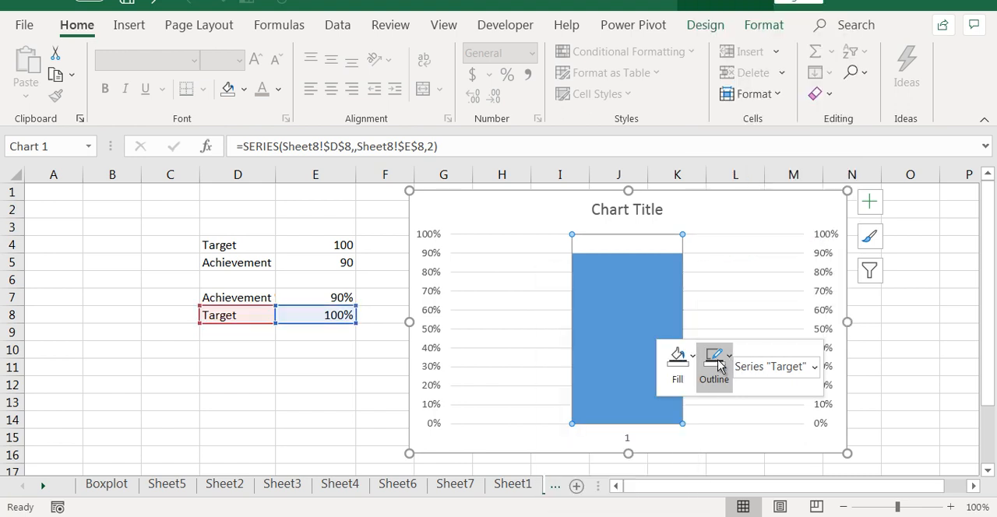
left_click(731, 369)
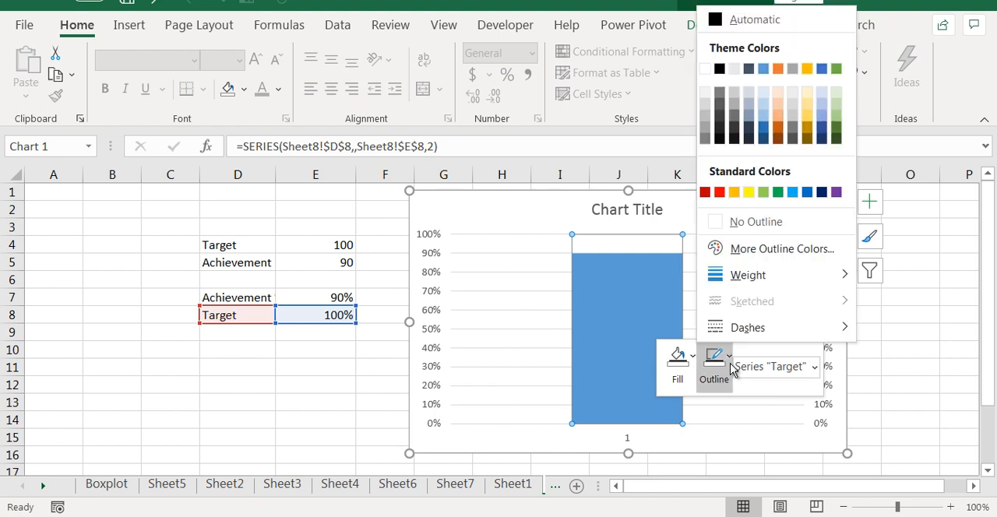
left_click(769, 248)
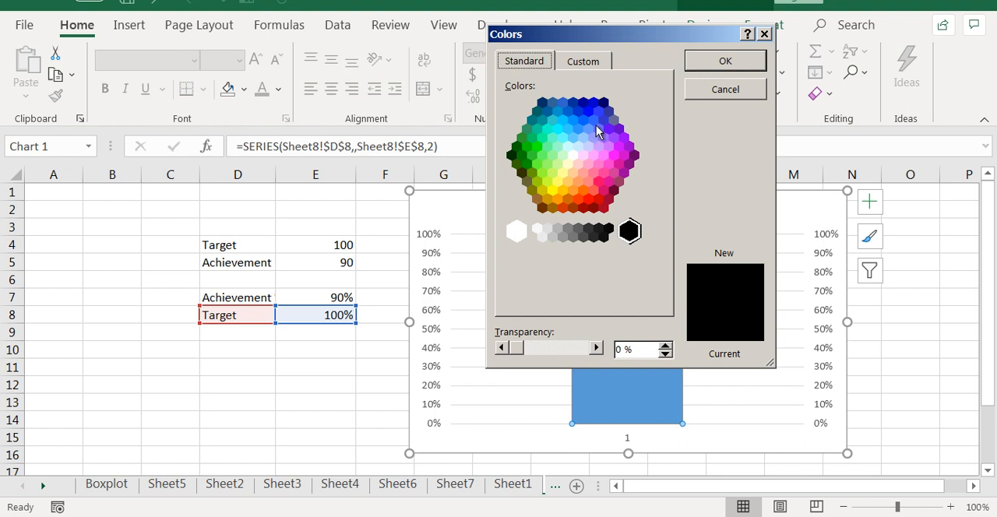
left_click_drag(635, 39, 363, 38)
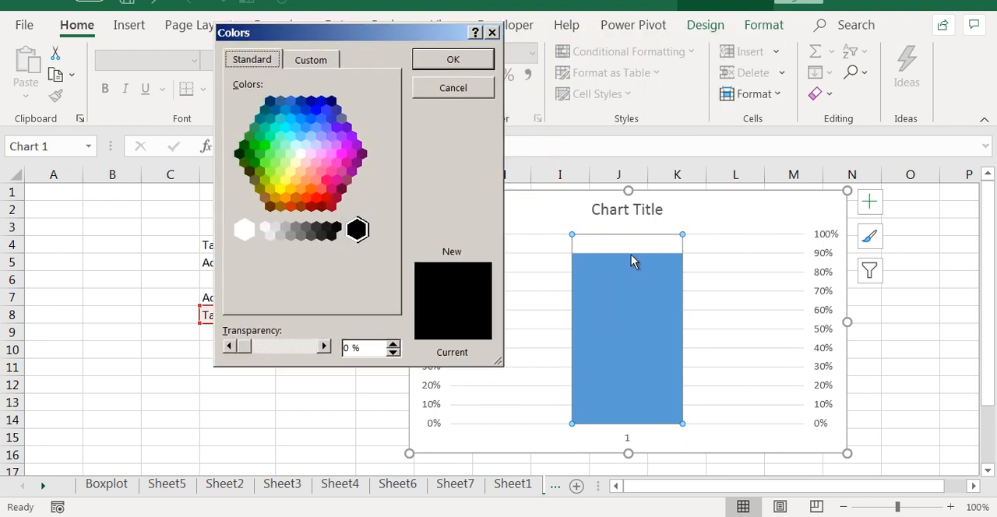
key("Return")
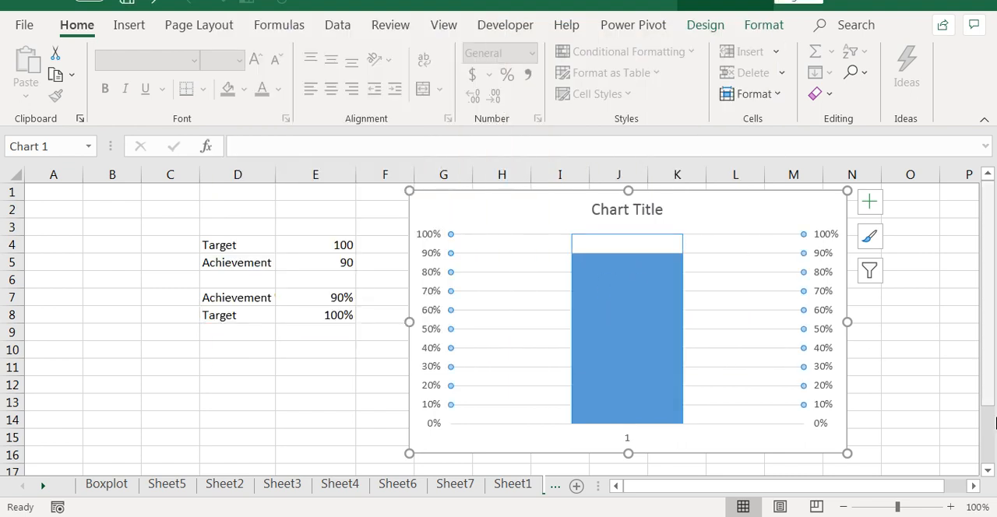
left_click(892, 348)
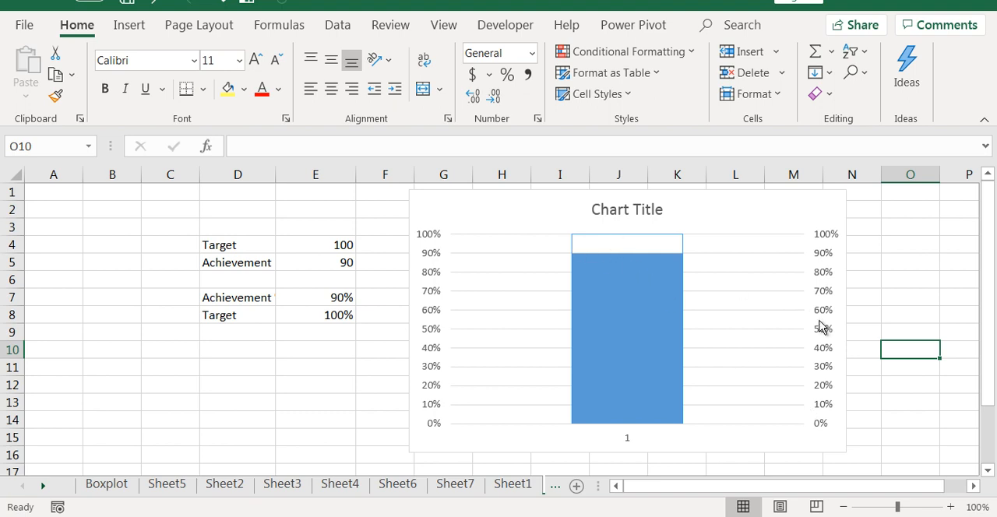
- Delete the chart's horizontal gridlines
mouse_move(571, 235)
left_mouse_down()
mouse_move(689, 251)
mouse_move(699, 242)
left_mouse_up()
key("e")
left_click_drag(575, 255, 589, 255)
key("e")
left_click(775, 261)
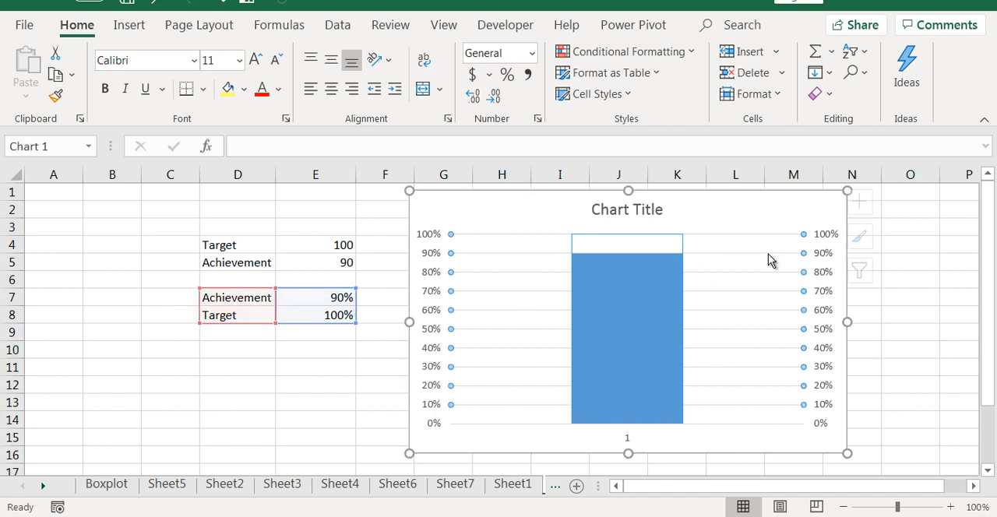
- Delete the chart's secondary vertical axis and collapse the ribbon
left_click(828, 252)
key("Delete")
key("ctrl+F1")
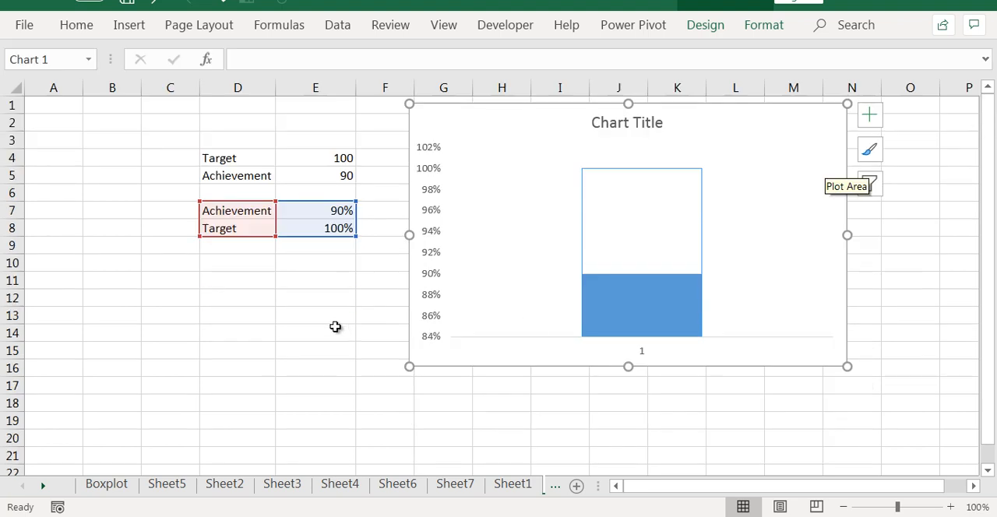
left_click(434, 234)
right_click(434, 233)
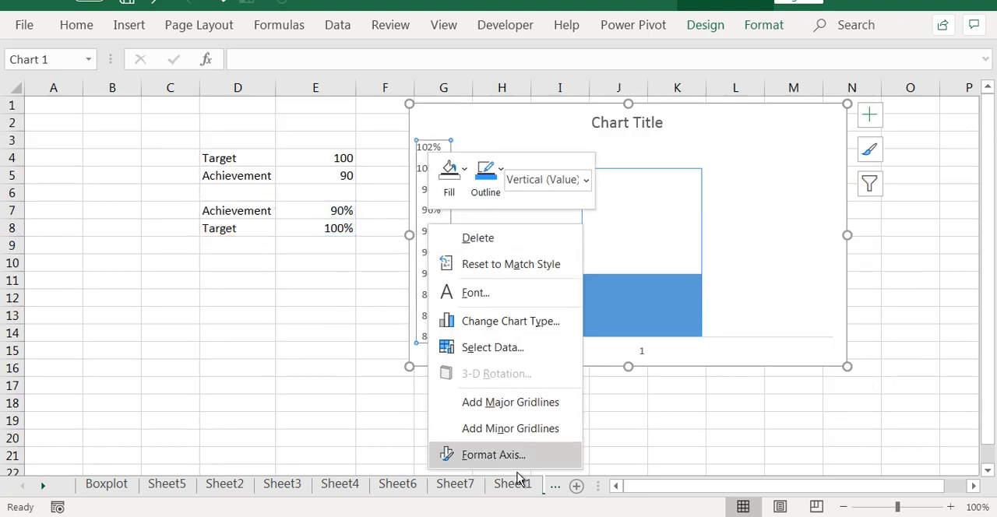
left_click(520, 465)
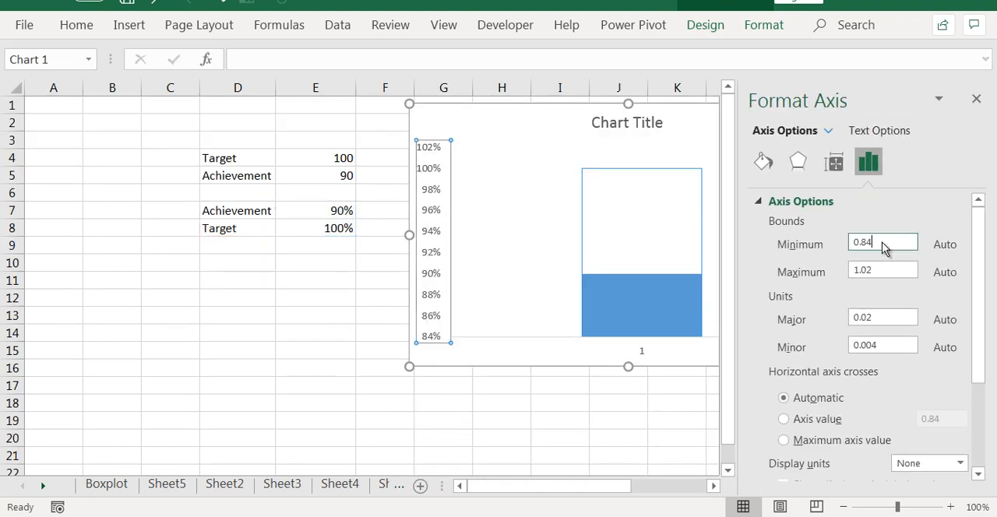
left_click_drag(883, 243, 800, 241)
key("Escape")
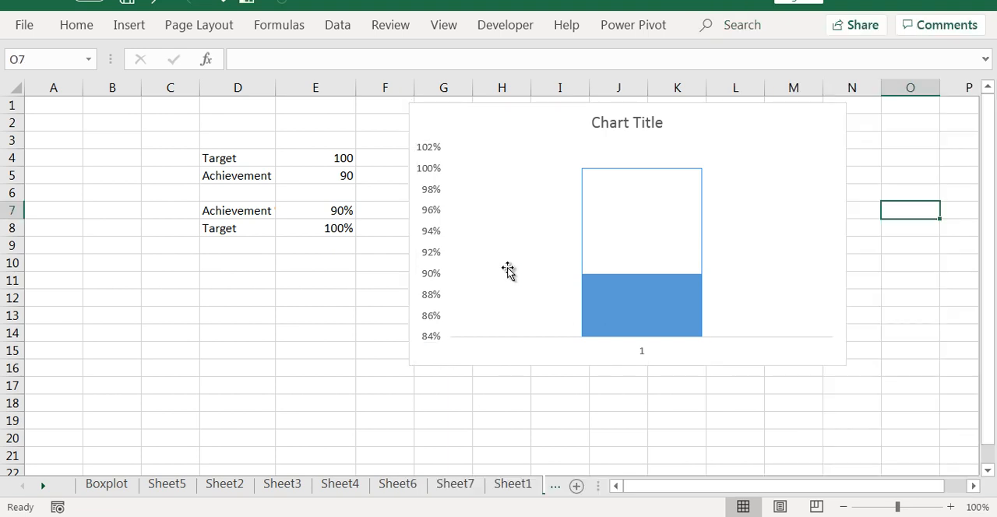
- Set the vertical axis's minimum bound to 0
left_click(433, 192)
right_click(434, 191)
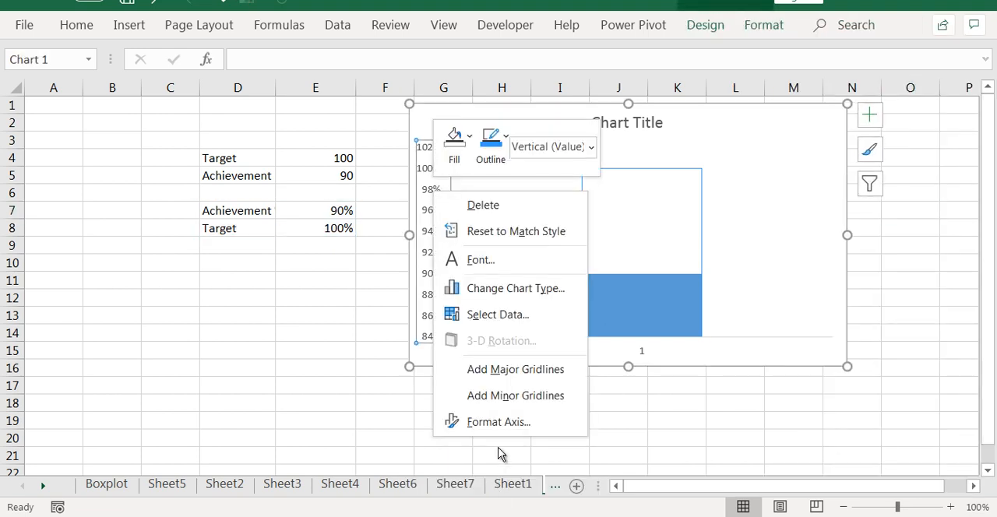
left_click(514, 422)
left_click_drag(880, 243, 819, 253)
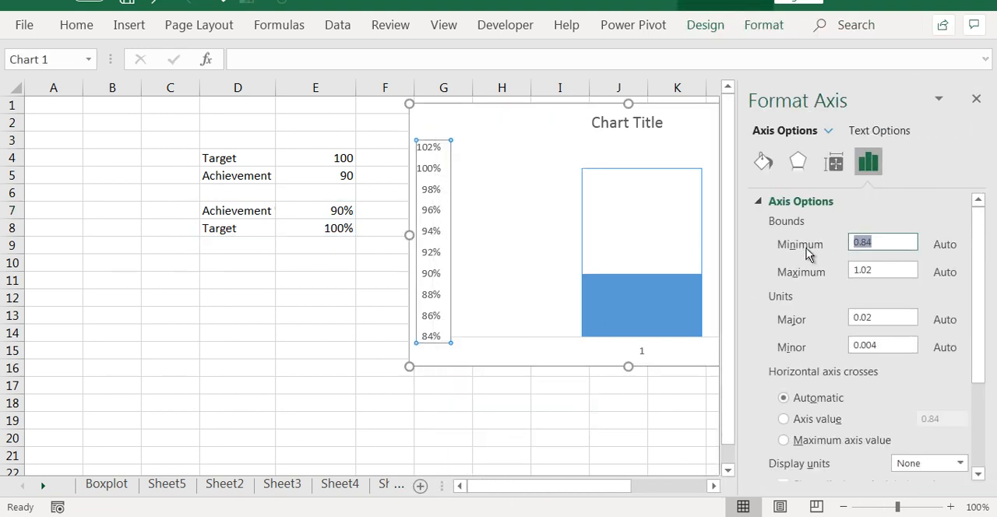
type("0")
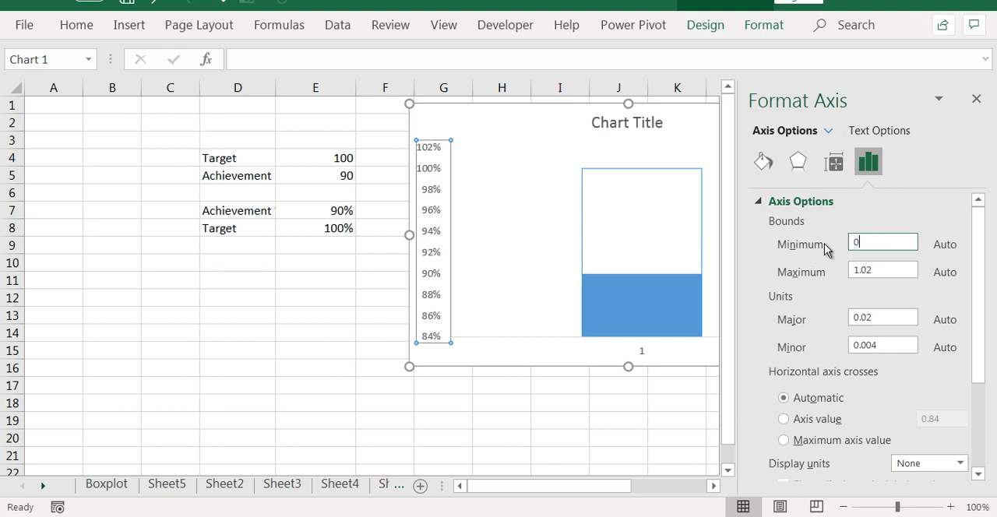
left_click(976, 99)
left_click(909, 262)
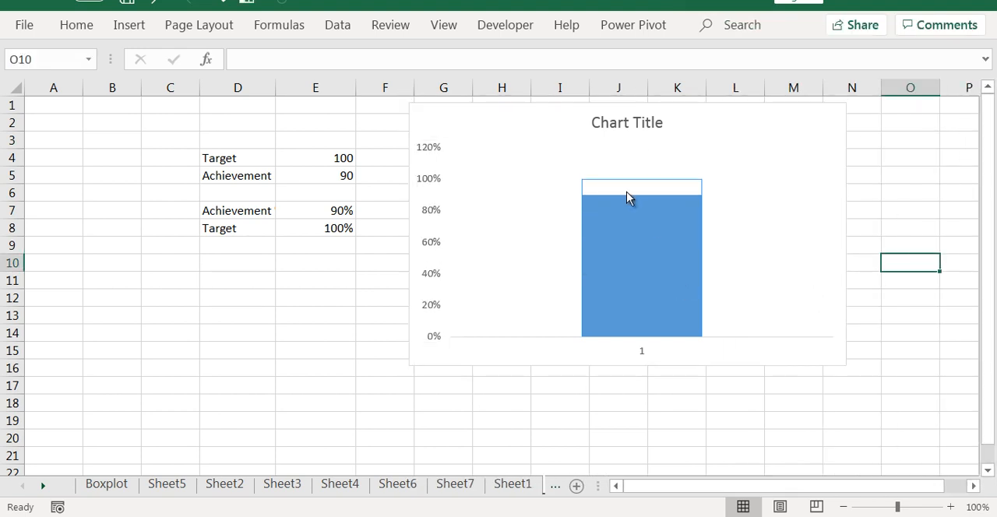
- Set the vertical axis's maximum bound to 1 so that it ends at 100%
left_click(436, 178)
right_click(436, 178)
left_click(502, 413)
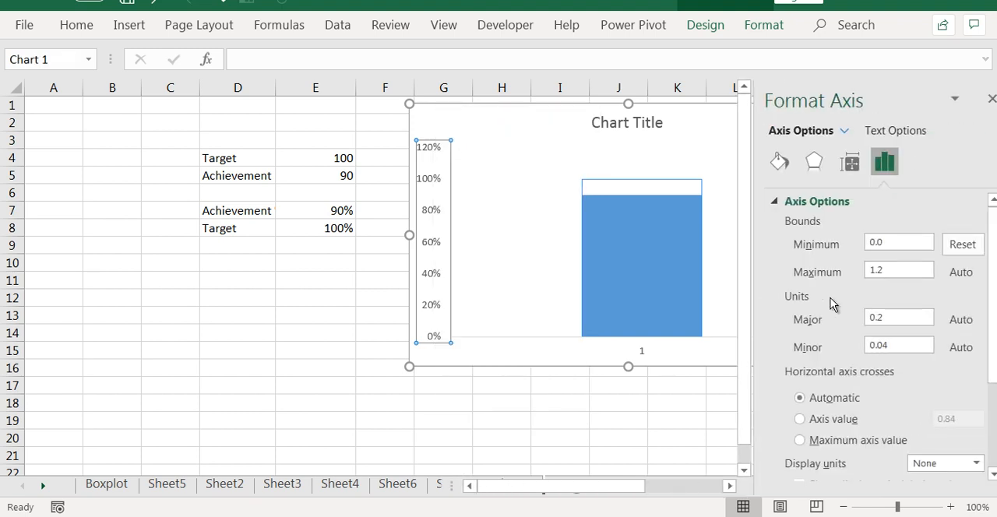
left_click_drag(873, 271, 817, 273)
type("1")
left_click(975, 101)
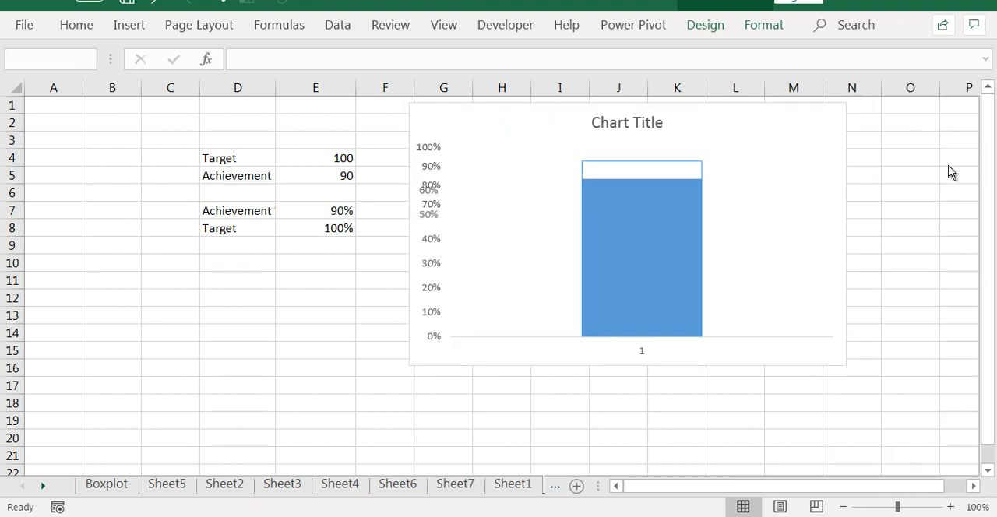
left_click(910, 257)
- Format the chart's plot area with no fill and no border line
left_click(675, 181)
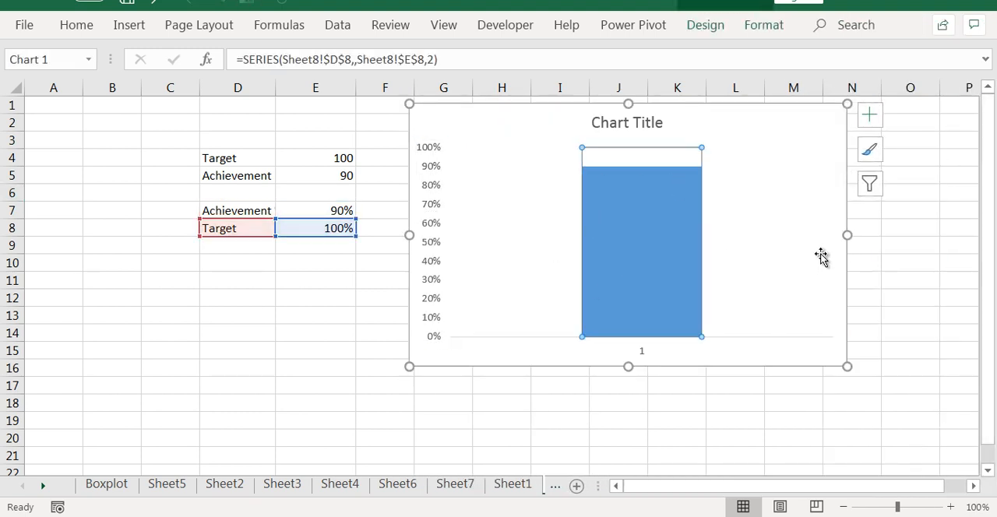
left_click_drag(847, 241, 845, 237)
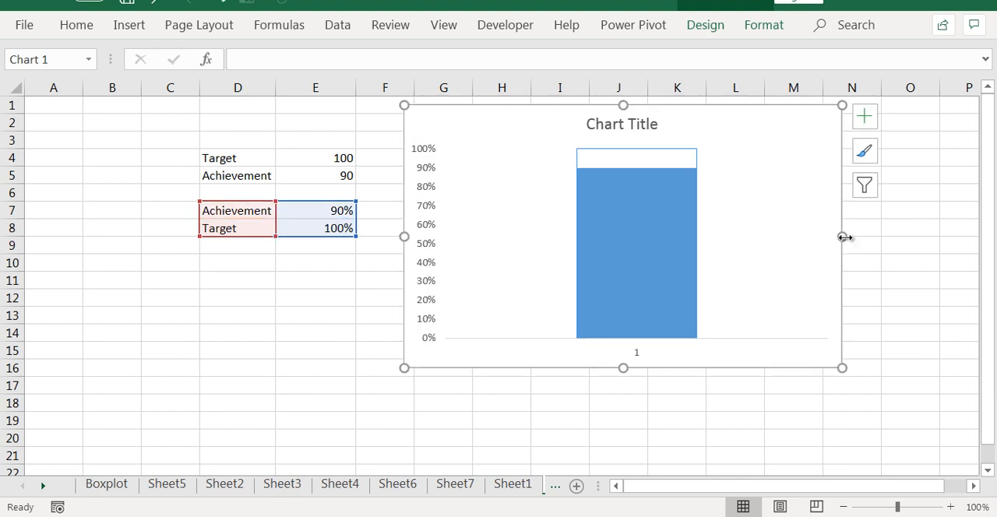
right_click(781, 225)
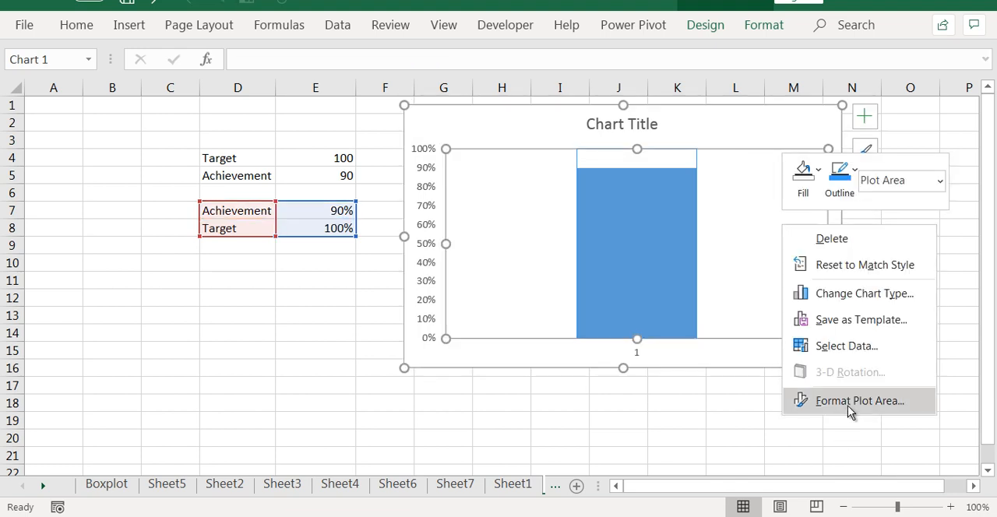
left_click(848, 406)
left_click(775, 250)
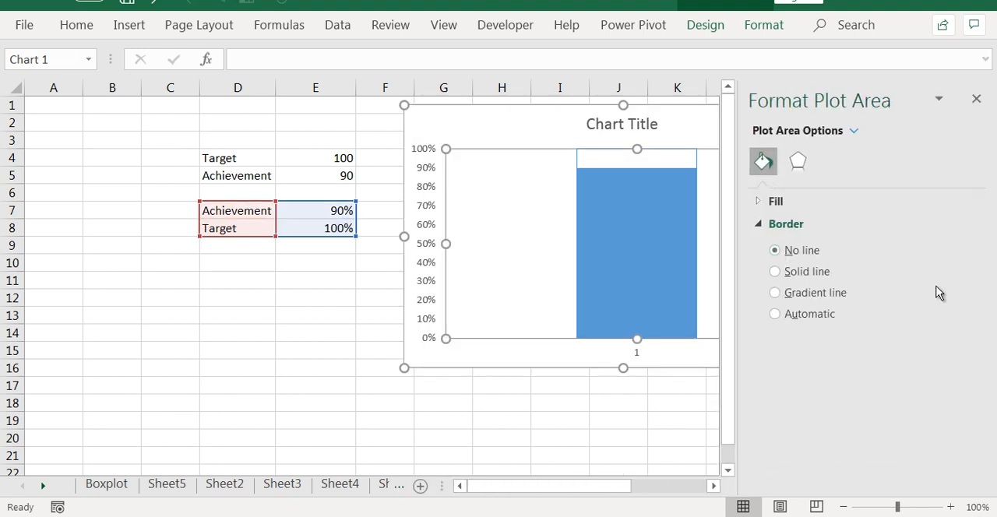
left_click(770, 202)
left_click(775, 226)
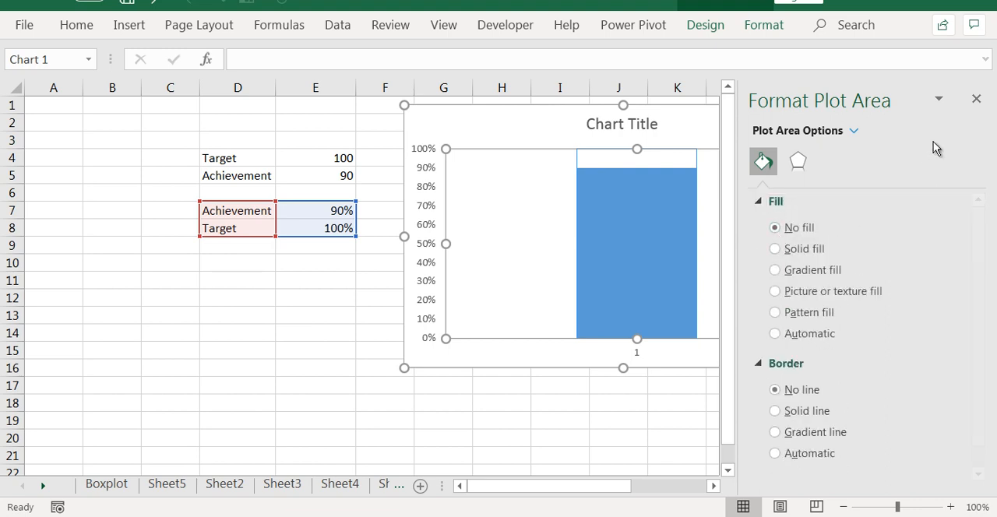
left_click(974, 101)
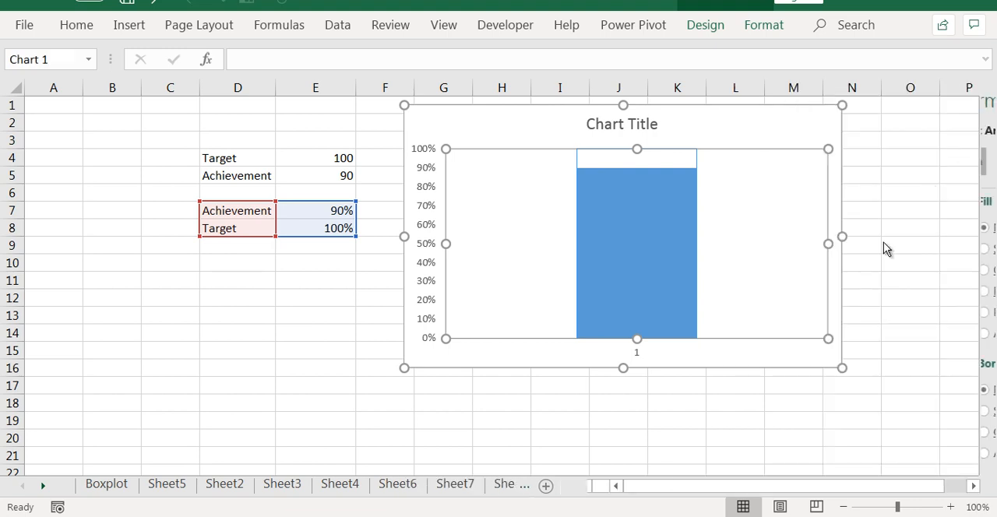
left_click(910, 297)
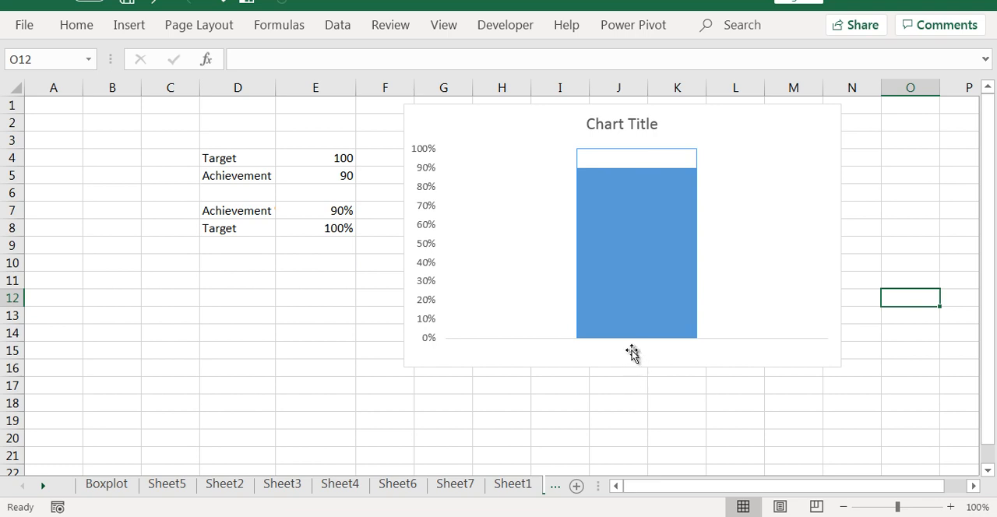
- Delete the chart's horizontal category axis
left_click(637, 354)
key("Delete")
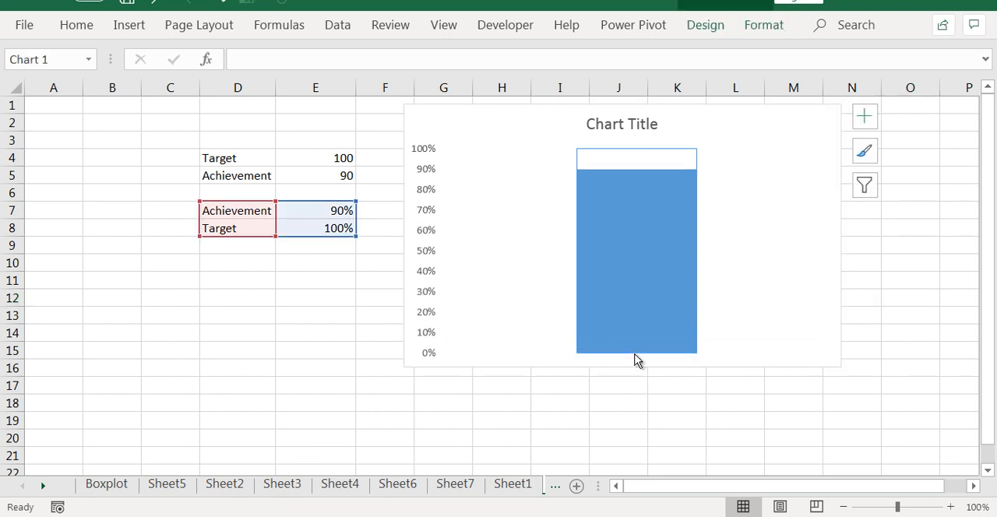
key("Escape")
- Narrow the chart to about half its width, bringing its right edge back to the middle of column J
left_click(726, 224)
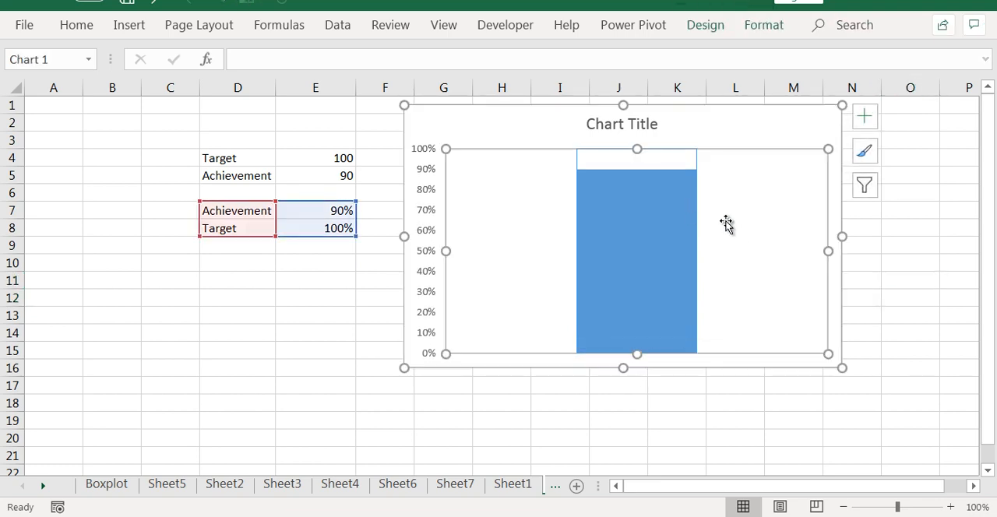
left_click(846, 254)
left_click(831, 226)
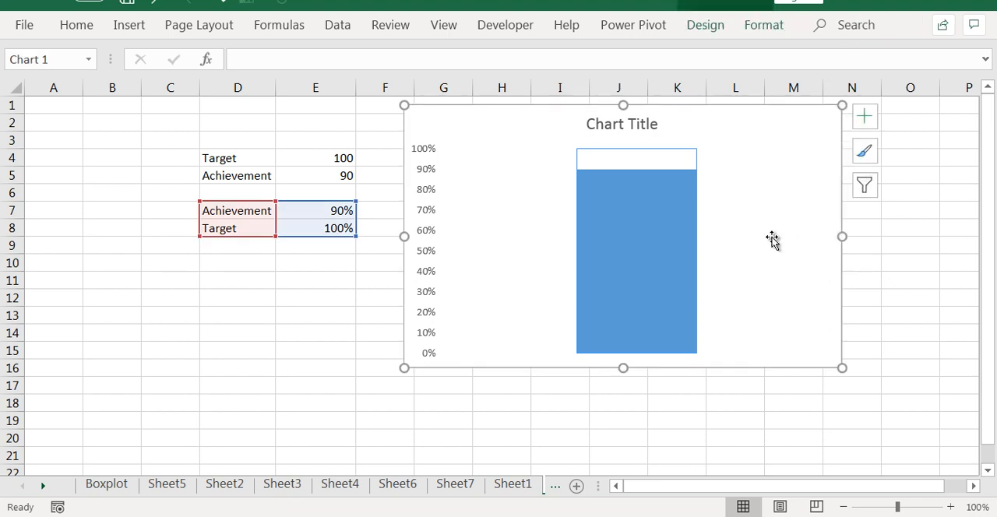
left_click_drag(841, 236, 646, 236)
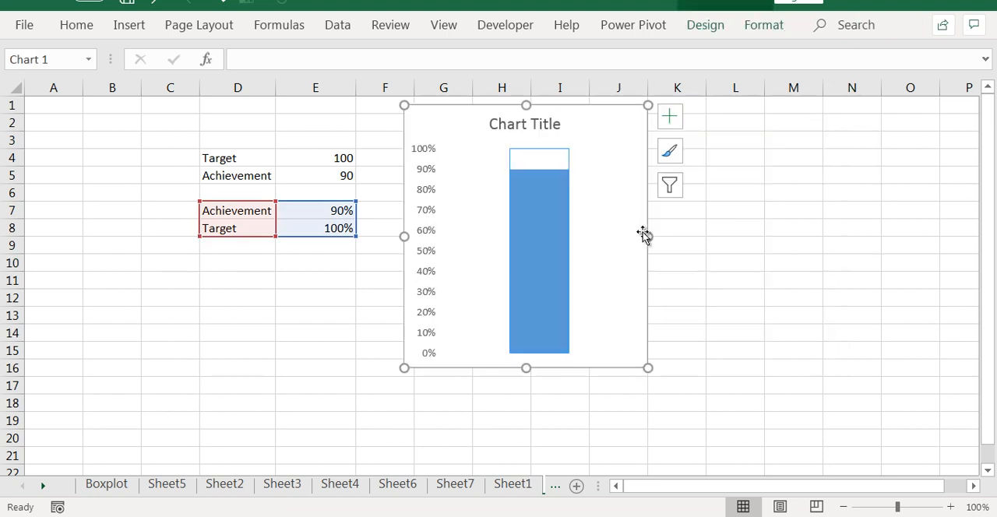
left_click(795, 248)
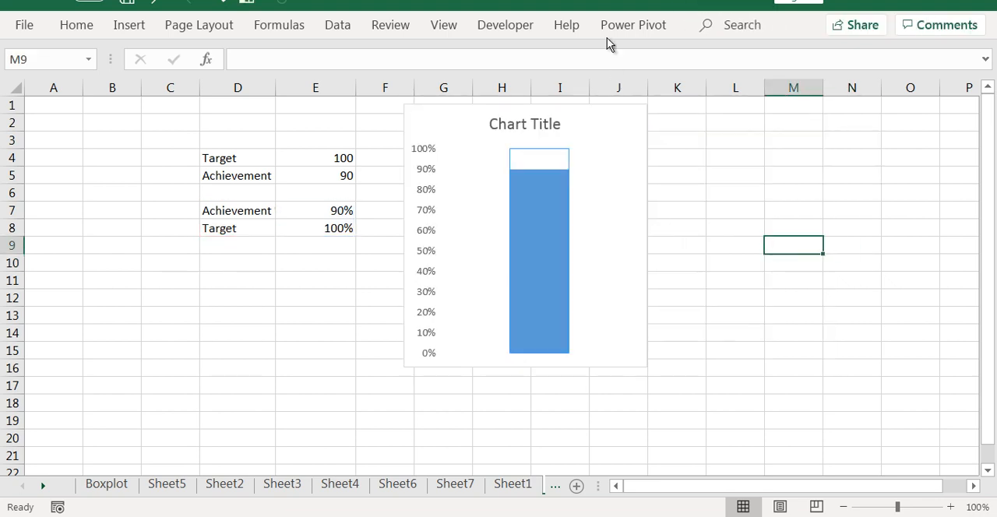
left_click(544, 207)
left_click_drag(649, 238, 614, 238)
left_click(677, 263)
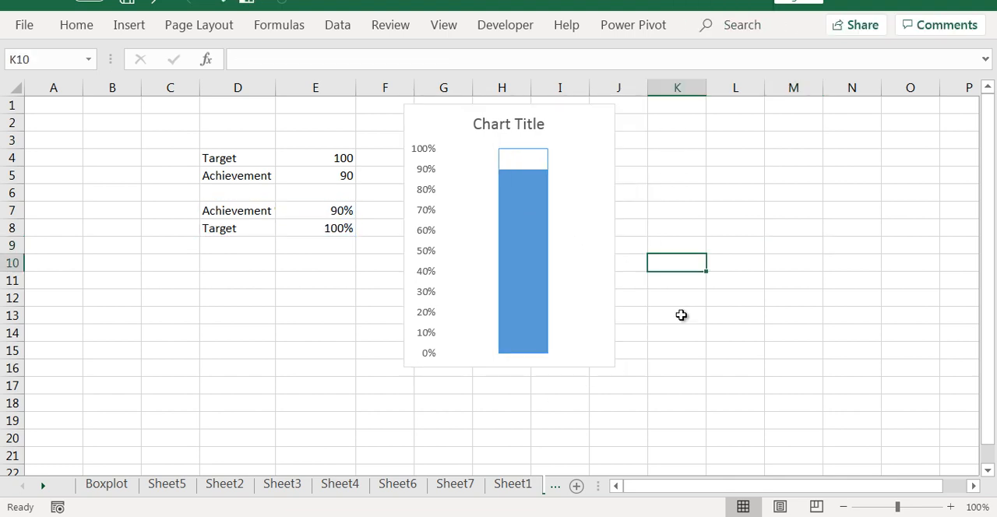
- Draw an oval about 0.67" wide and 0.57" high centred over the base of the chart's column as a thermometer bulb
left_click(128, 28)
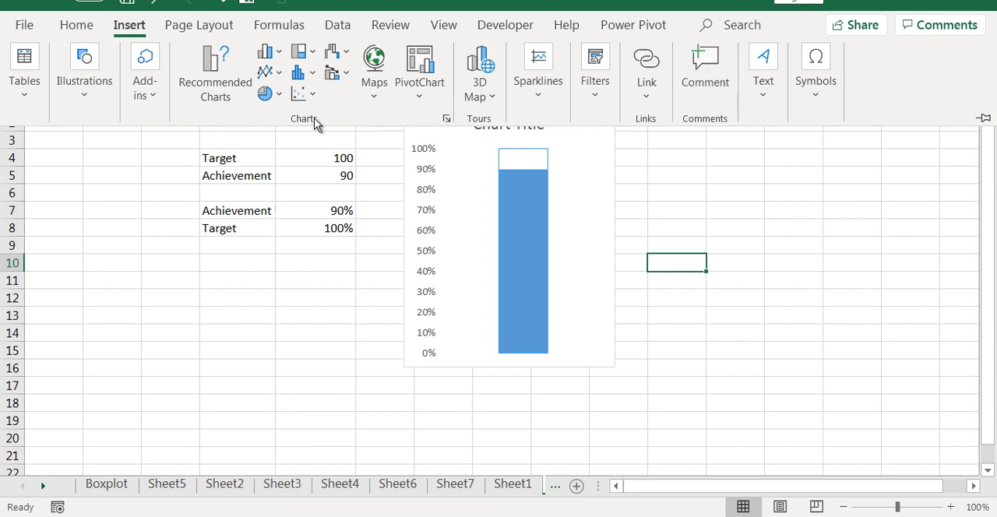
left_click(106, 110)
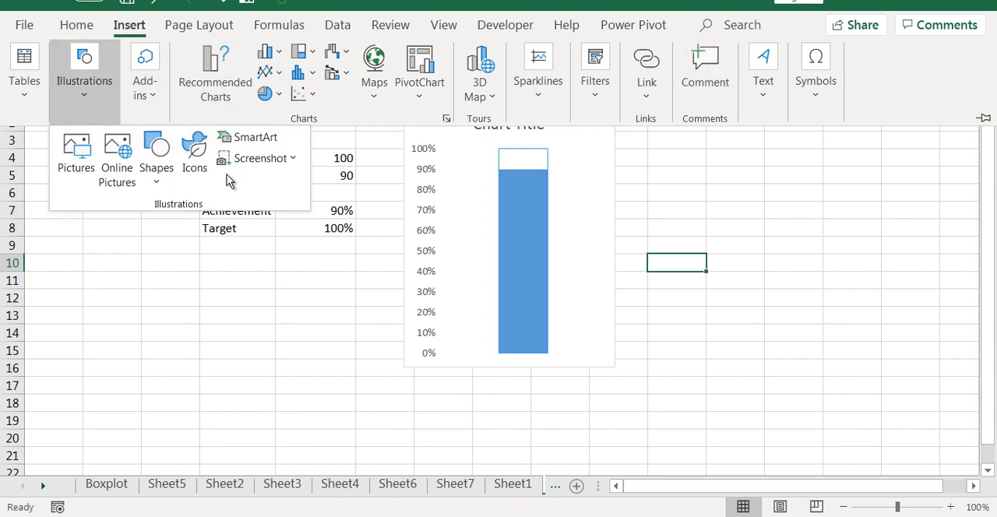
left_click(159, 187)
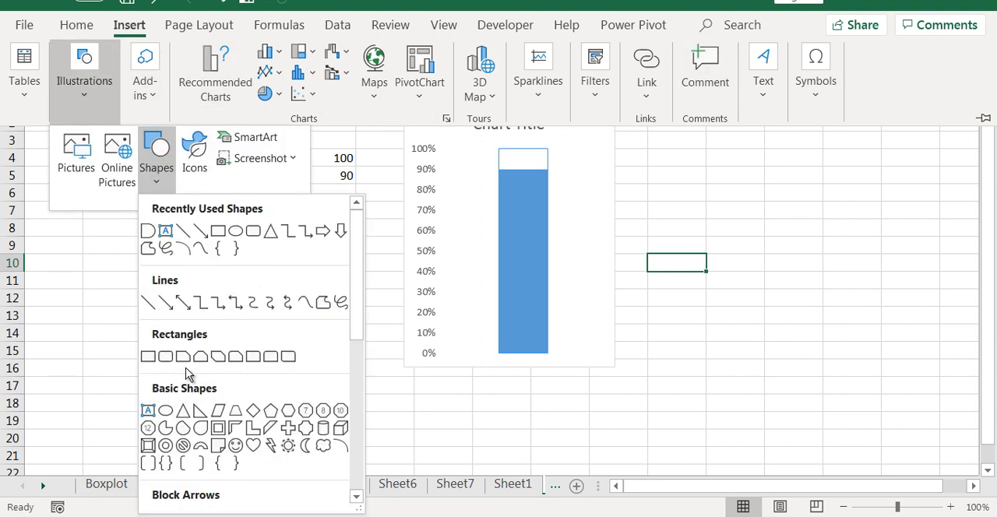
left_click(166, 412)
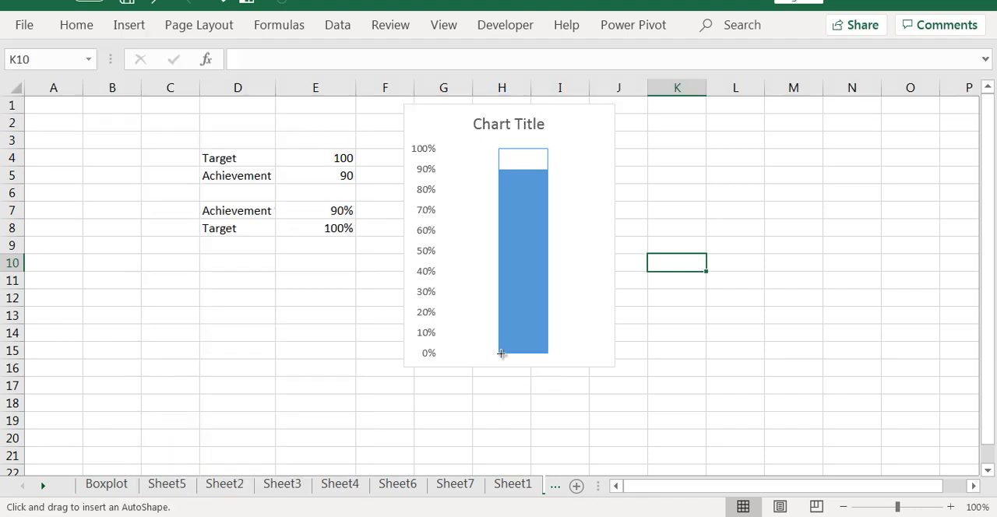
mouse_move(553, 390)
left_mouse_down()
mouse_move(532, 378)
mouse_move(534, 351)
mouse_move(554, 358)
left_mouse_up()
left_click(712, 367)
left_click(774, 349)
left_click(622, 385)
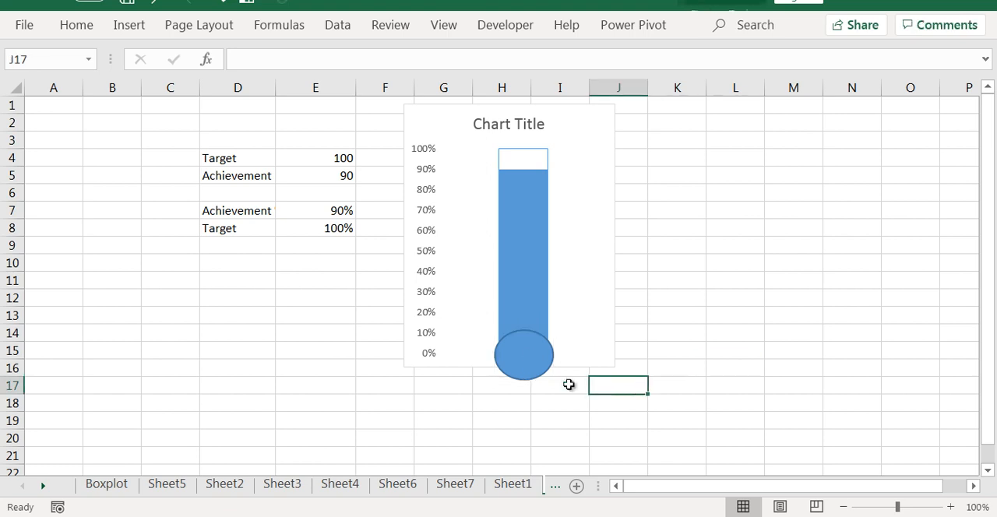
- Remove the outline from the oval at the base of the column
left_click(540, 353)
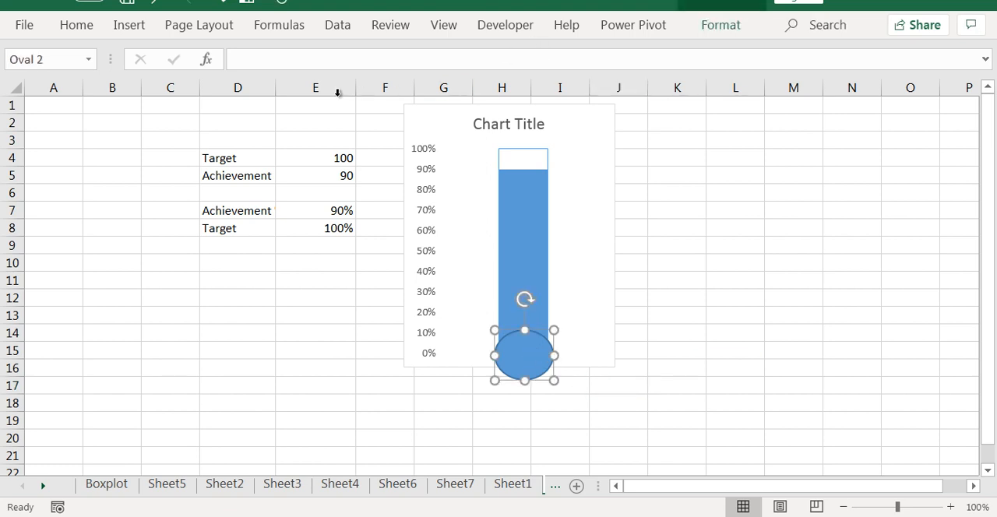
left_click(709, 28)
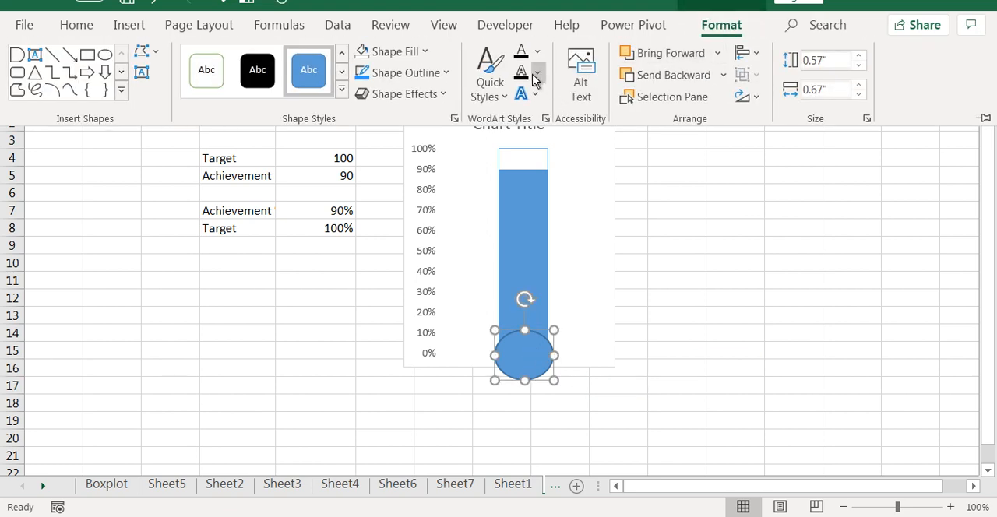
left_click(447, 77)
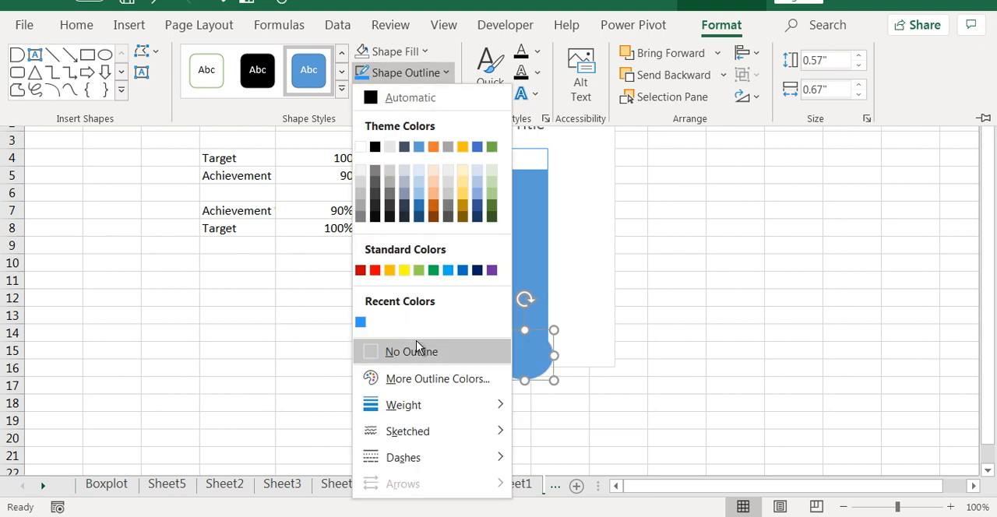
left_click(391, 351)
left_click(833, 281)
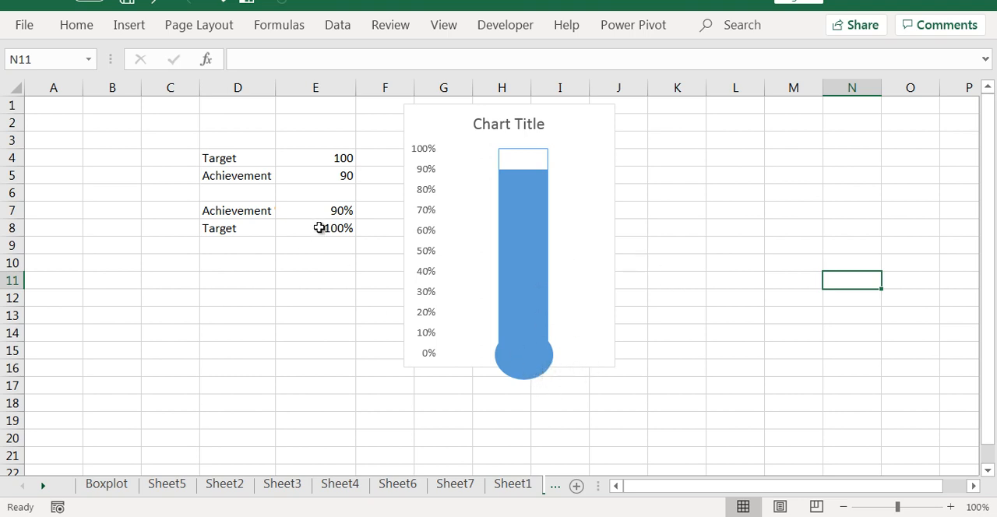
- Set the Achievement value in cell E5 to 70 to test the chart's fill level
left_click(318, 175)
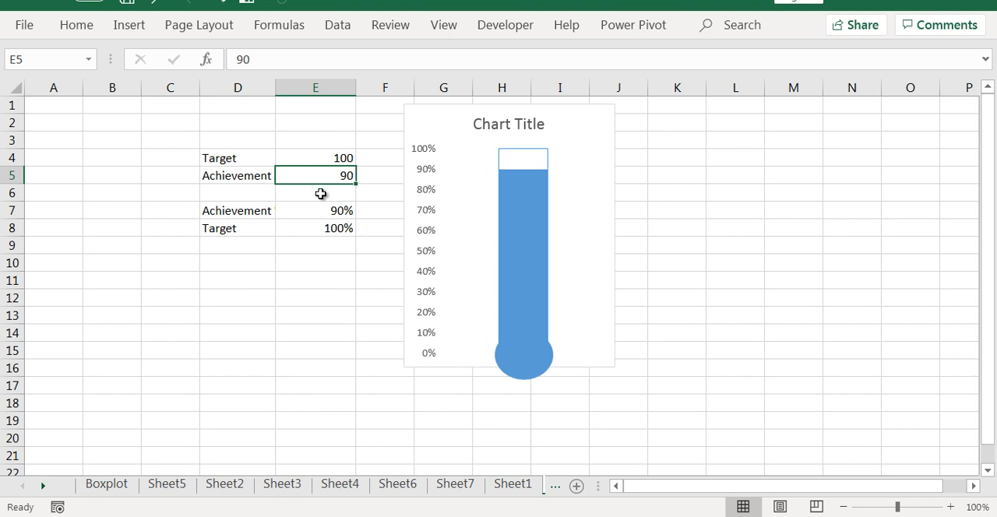
type("70")
left_click(795, 280)
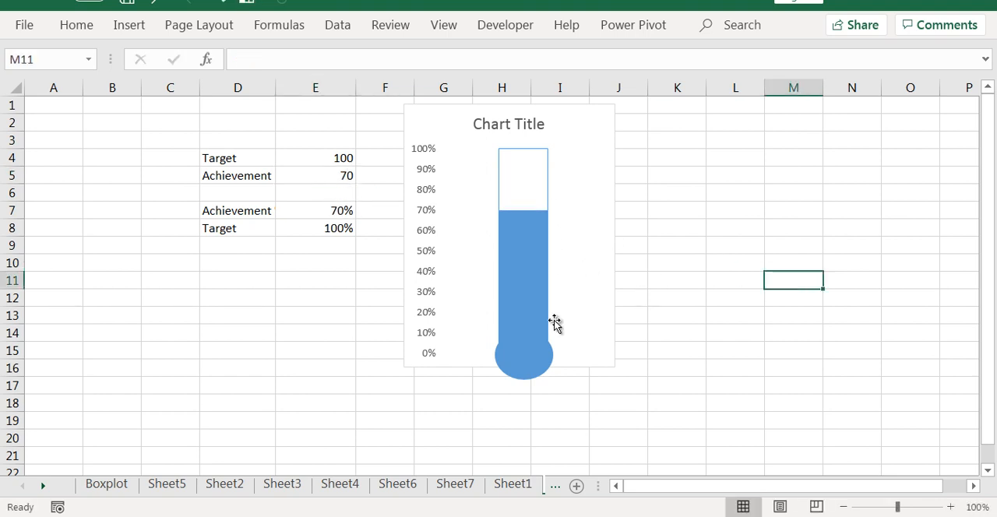
- Set the Achievement value in cell E5 to 98
left_click(331, 175)
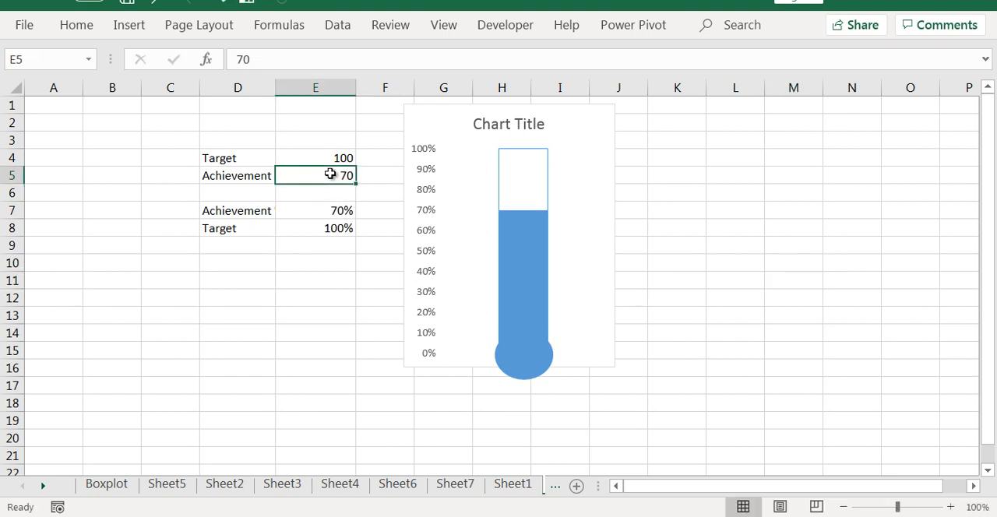
type("98")
left_click(331, 333)
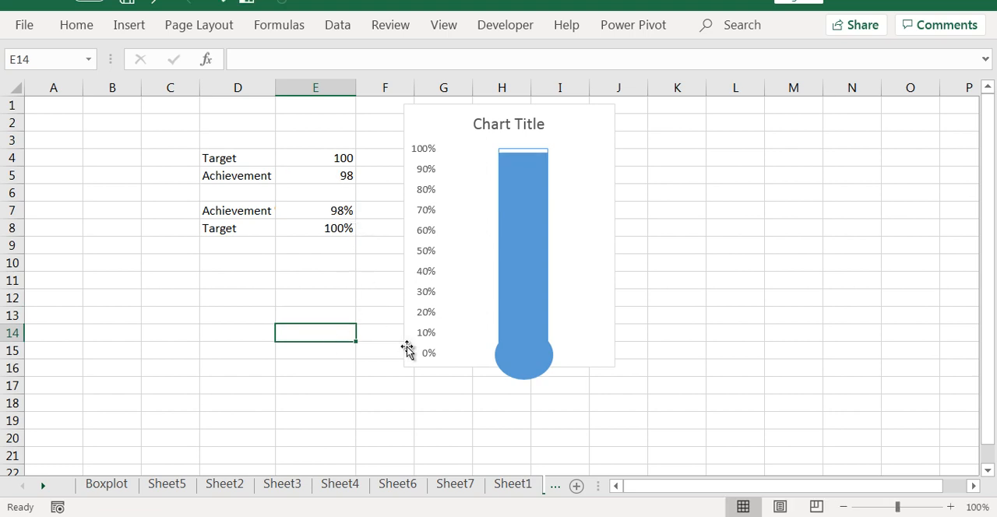